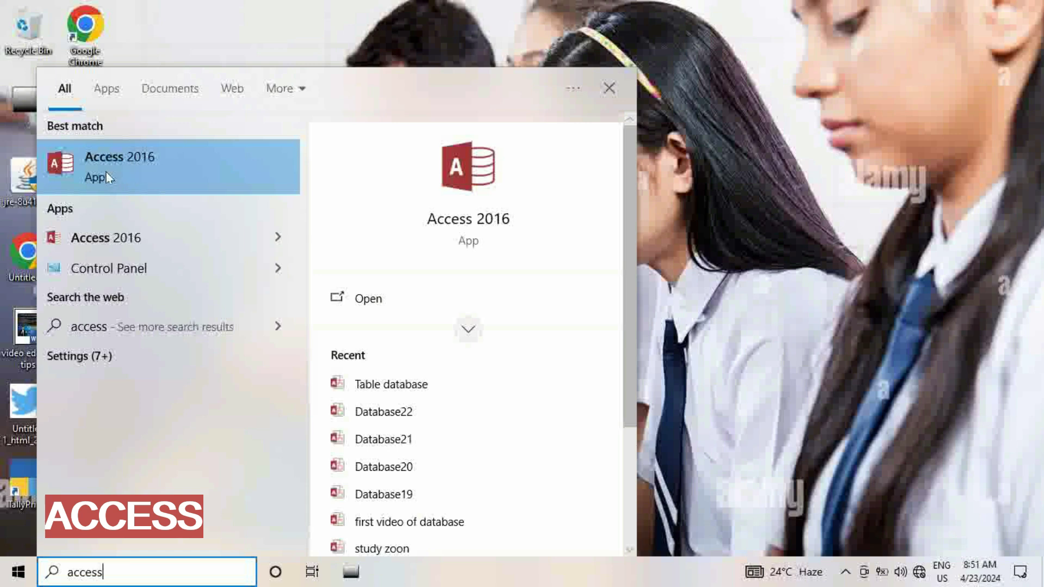
Launch Access 2016 from the Start search results, dismiss the activation notice, then close Access
{"action": "left_click", "coordinate": [135, 167]}
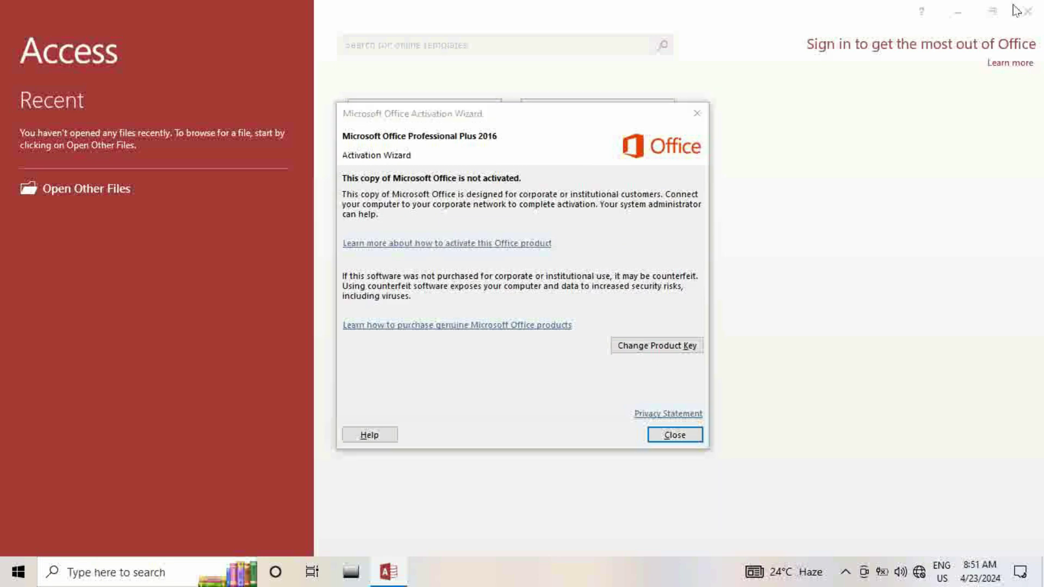
{"action": "left_click", "coordinate": [689, 117]}
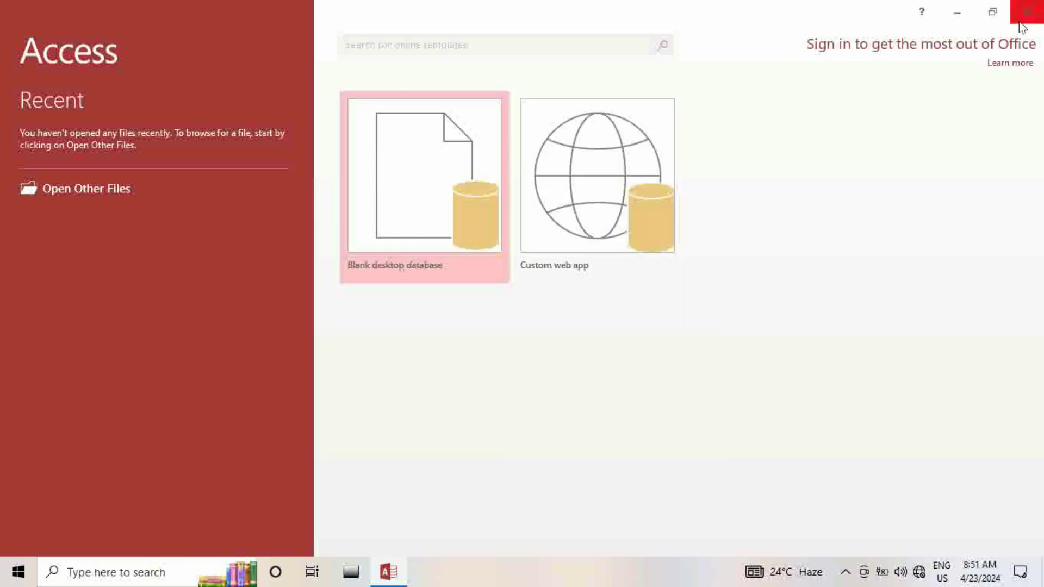
{"action": "left_click", "coordinate": [1027, 11]}
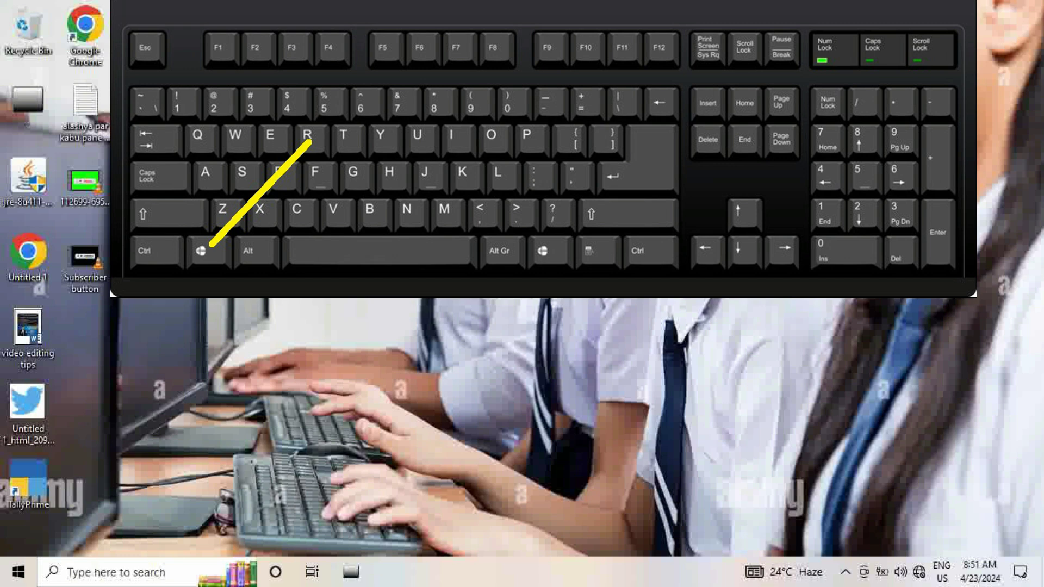
Relaunch Access by running 'msaccess' from the Windows Run dialog
{"action": "key", "text": "super+r"}
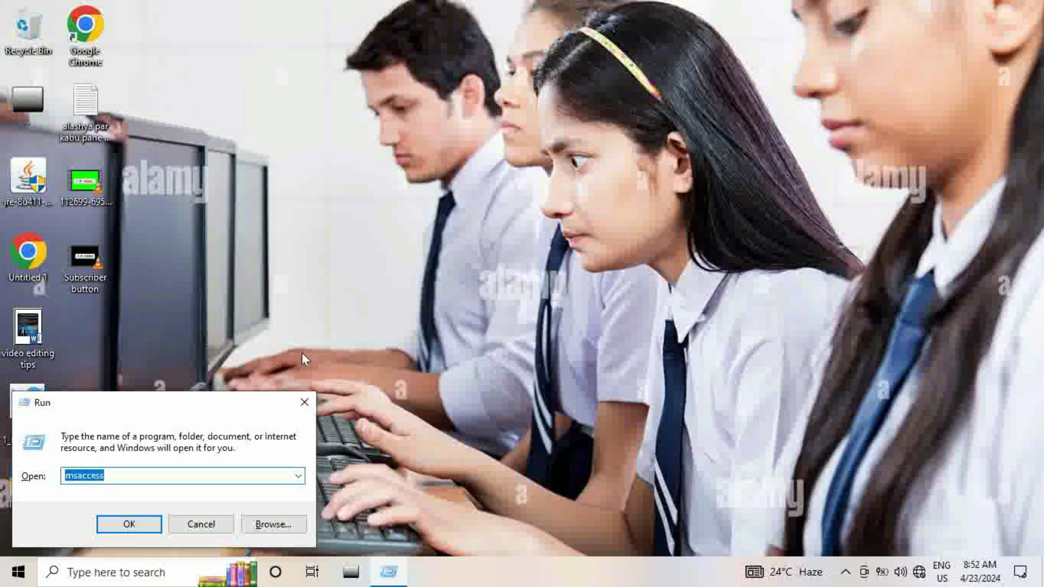
{"action": "type", "text": "msaccess"}
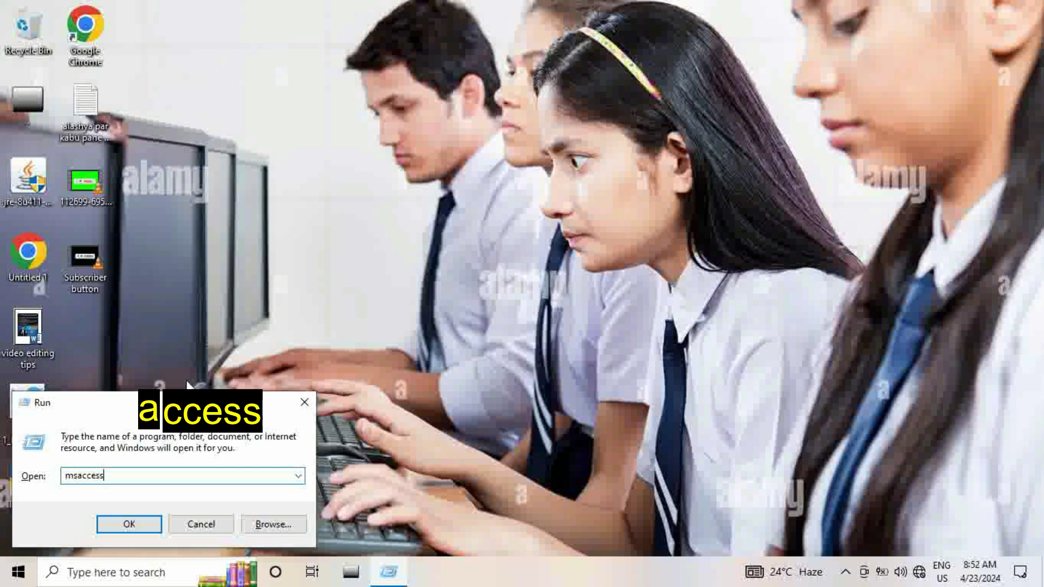
{"action": "left_click", "coordinate": [106, 523]}
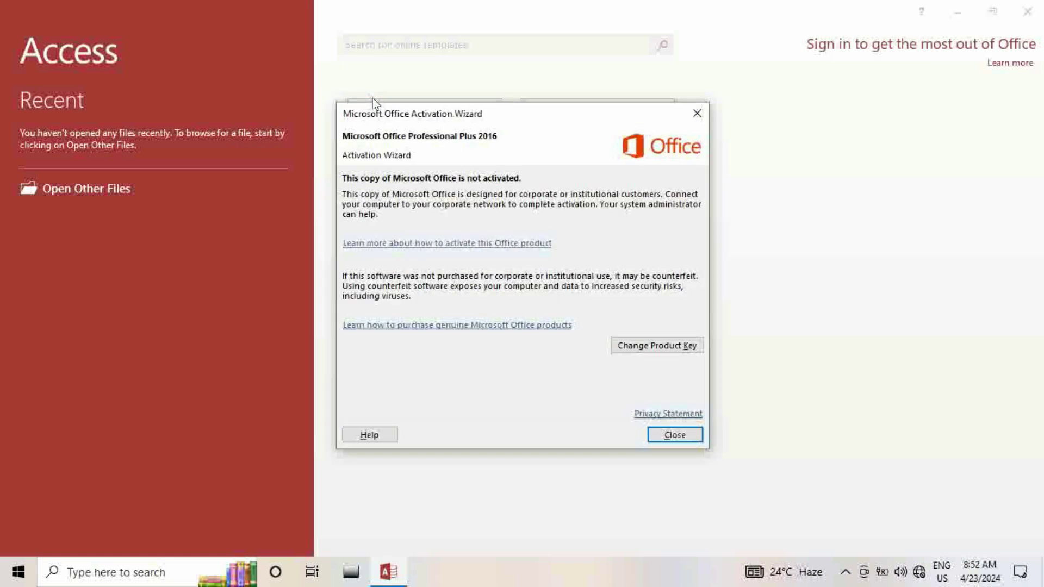
Dismiss the activation notice and start a blank desktop database named 'Table database'
{"action": "left_click", "coordinate": [695, 116]}
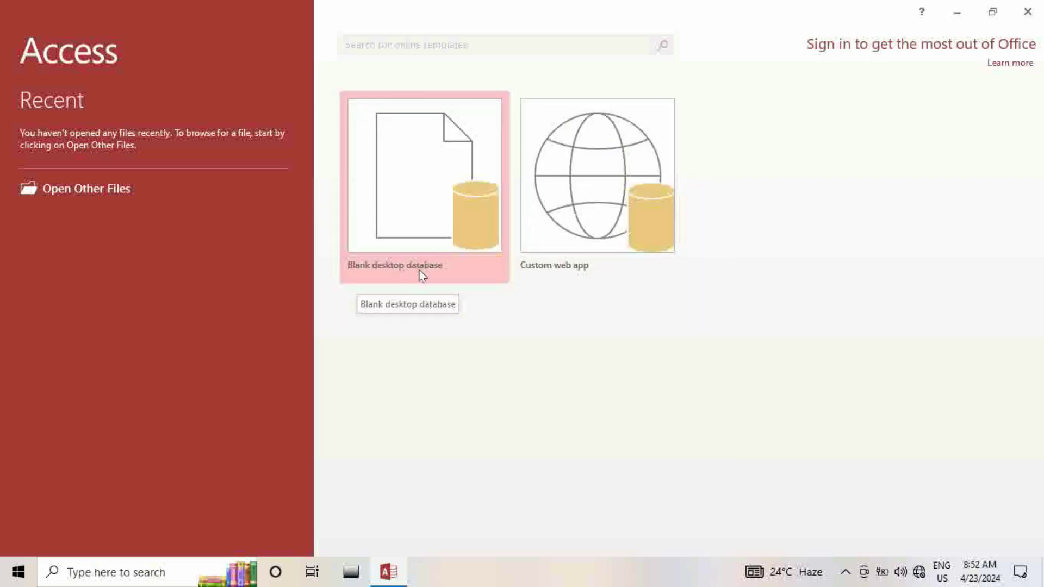
{"action": "left_click", "coordinate": [417, 223]}
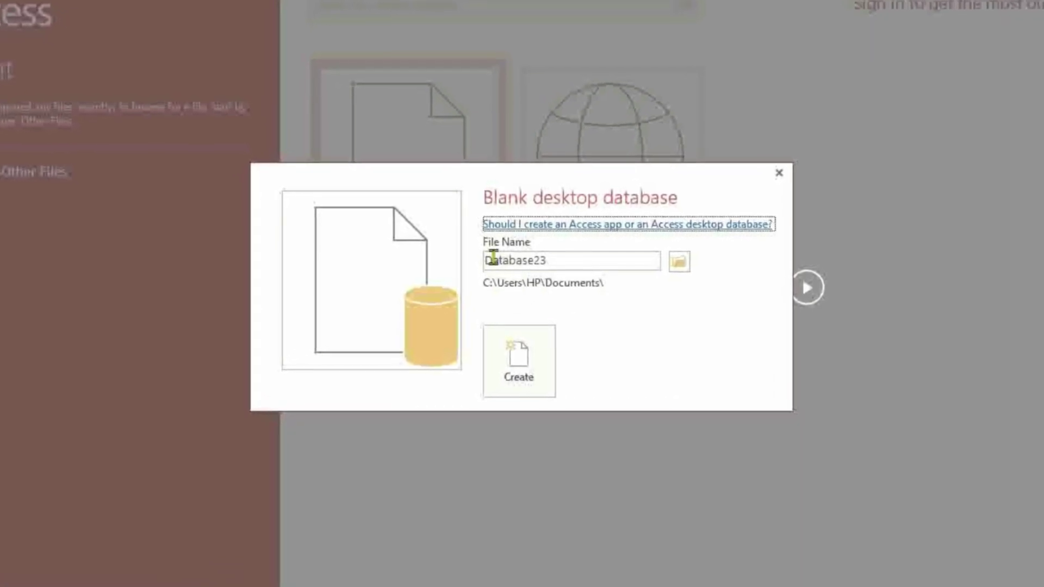
{"action": "double_click", "coordinate": [535, 257]}
{"action": "left_click", "coordinate": [565, 255]}
{"action": "key", "text": "BackSpace"}
{"action": "key", "text": "BackSpace"}
{"action": "key", "text": "BackSpace"}
{"action": "key", "text": "BackSpace"}
{"action": "key", "text": "BackSpace"}
{"action": "key", "text": "BackSpace"}
{"action": "key", "text": "BackSpace"}
{"action": "key", "text": "BackSpace"}
{"action": "key", "text": "BackSpace"}
{"action": "key", "text": "BackSpace"}
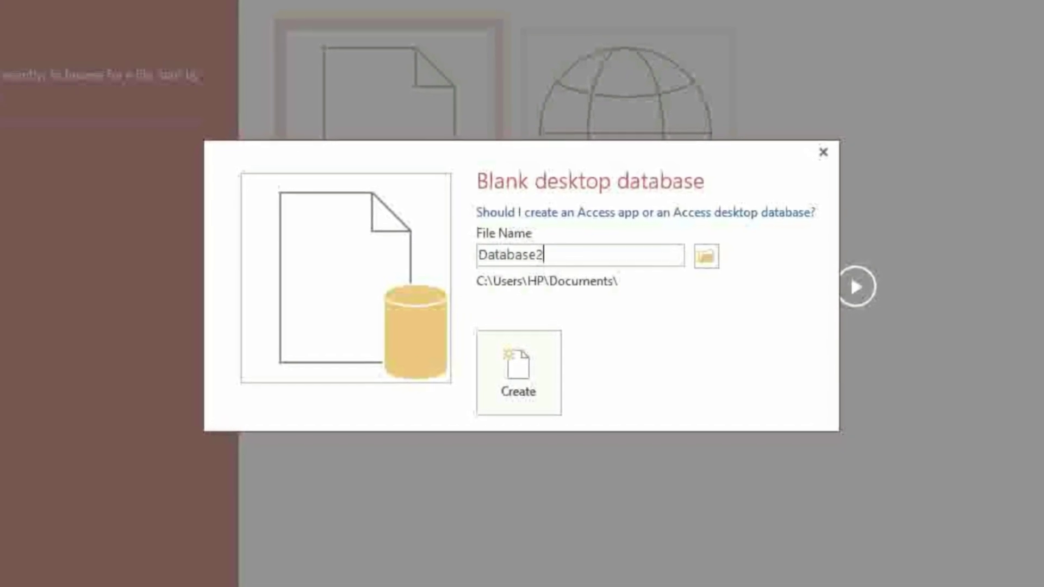
{"action": "type", "text": "Table d"}
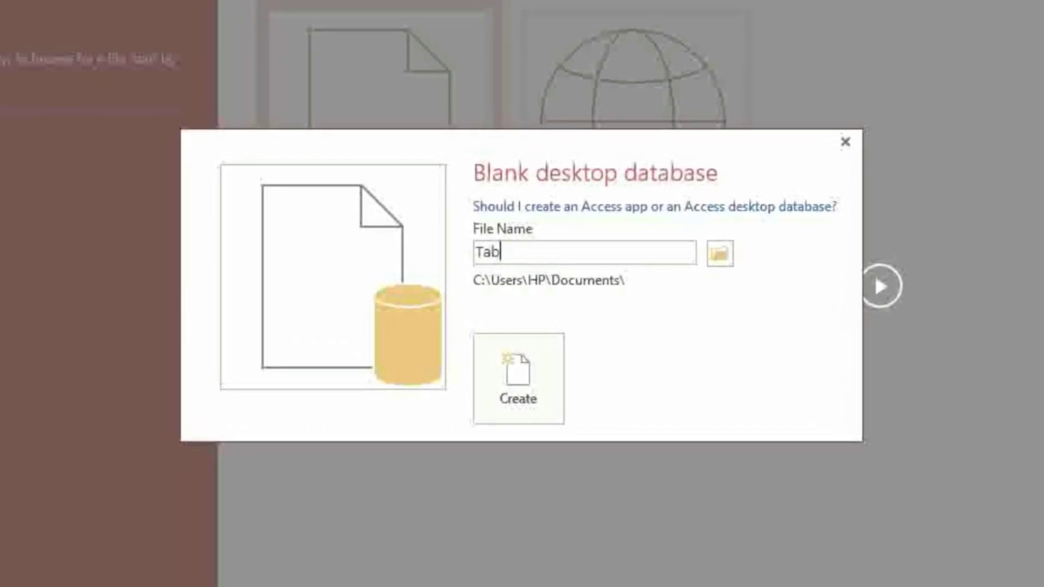
{"action": "type", "text": "atabase"}
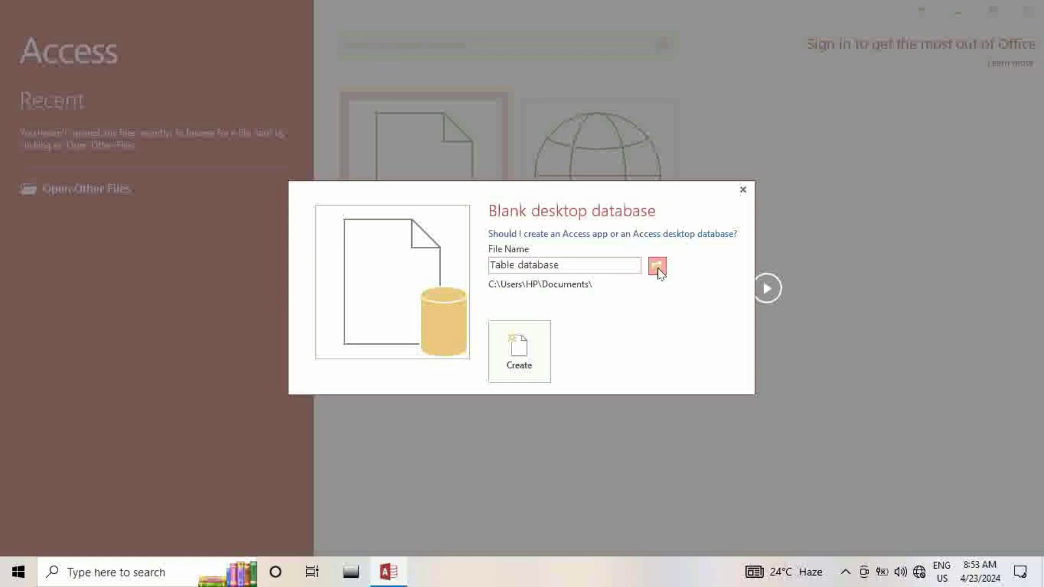
Choose the Desktop as the save location and create the database
{"action": "left_click", "coordinate": [658, 267]}
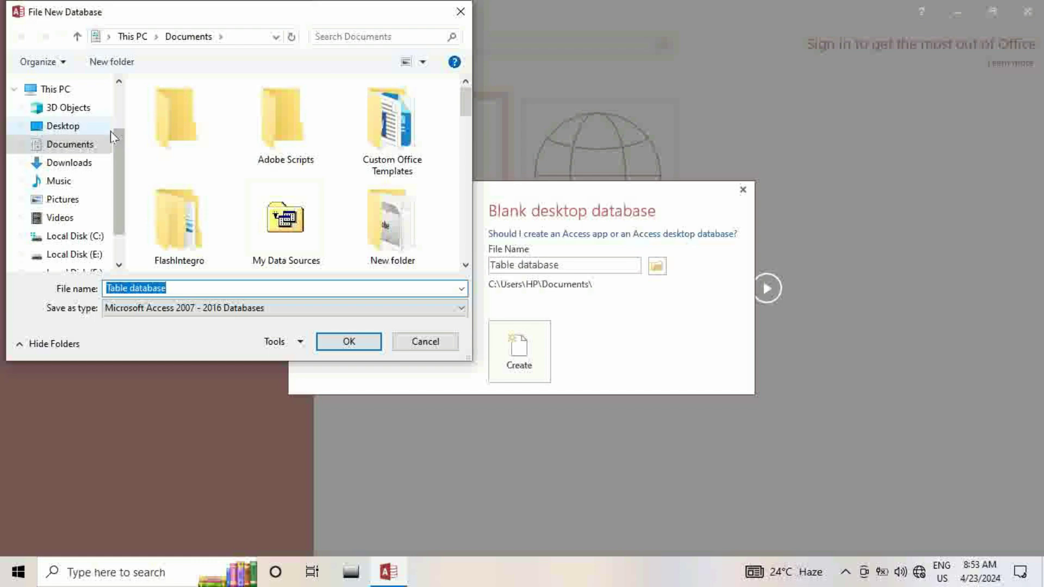
{"action": "left_click", "coordinate": [86, 131]}
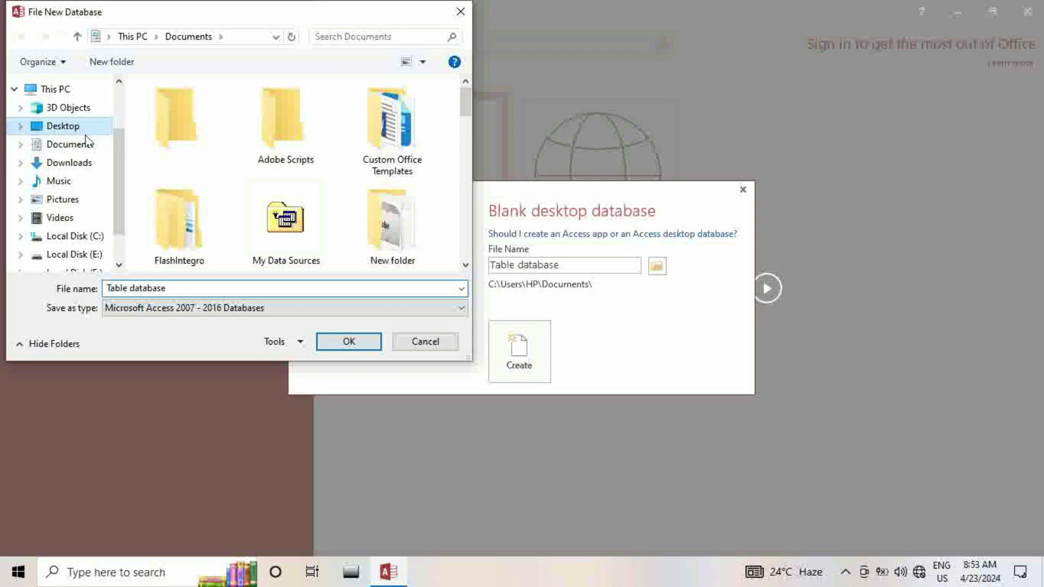
{"action": "left_click", "coordinate": [80, 165]}
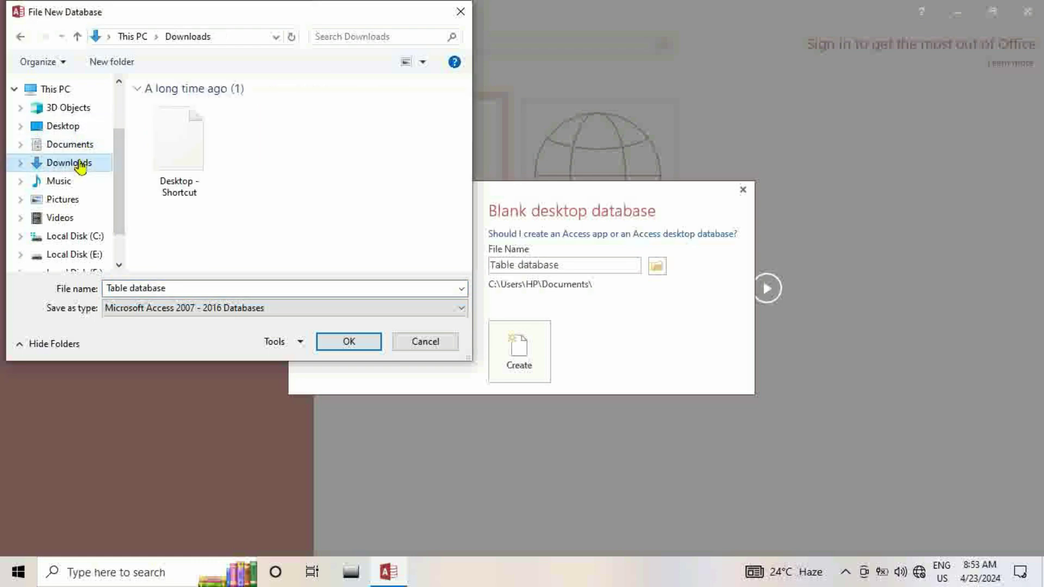
{"action": "left_click", "coordinate": [75, 129]}
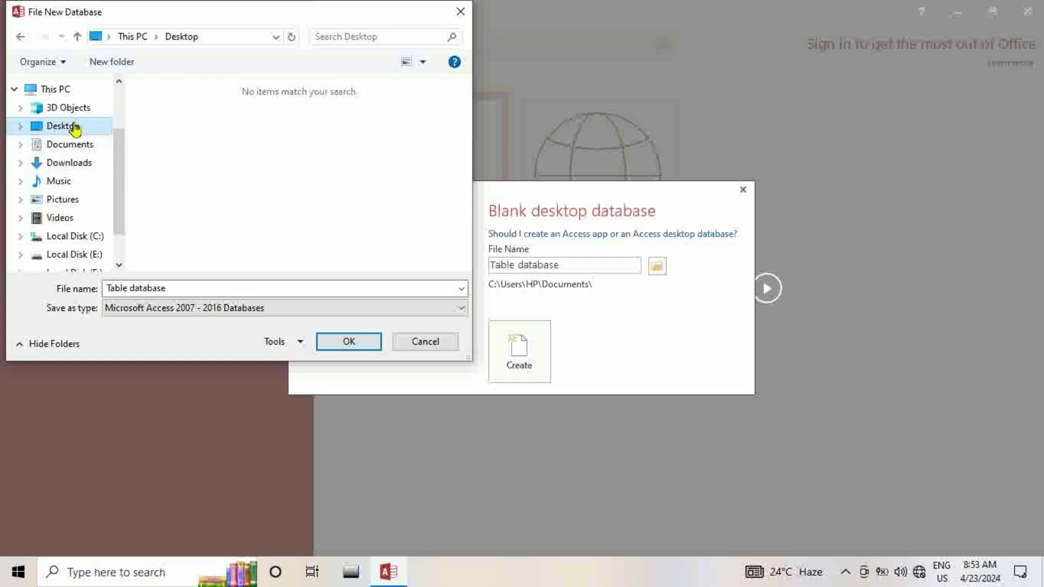
{"action": "left_click", "coordinate": [344, 342]}
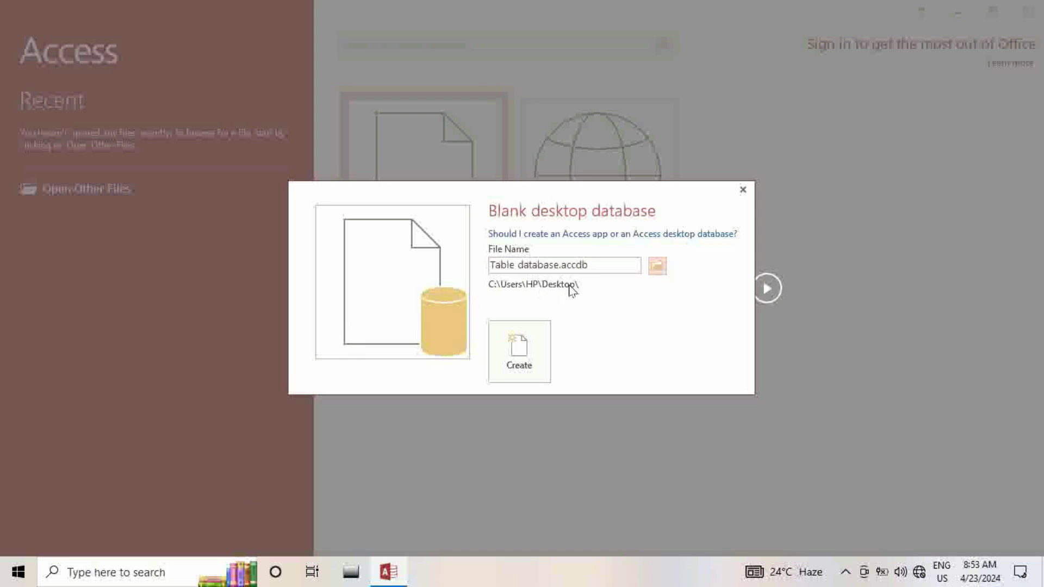
{"action": "left_click", "coordinate": [522, 350]}
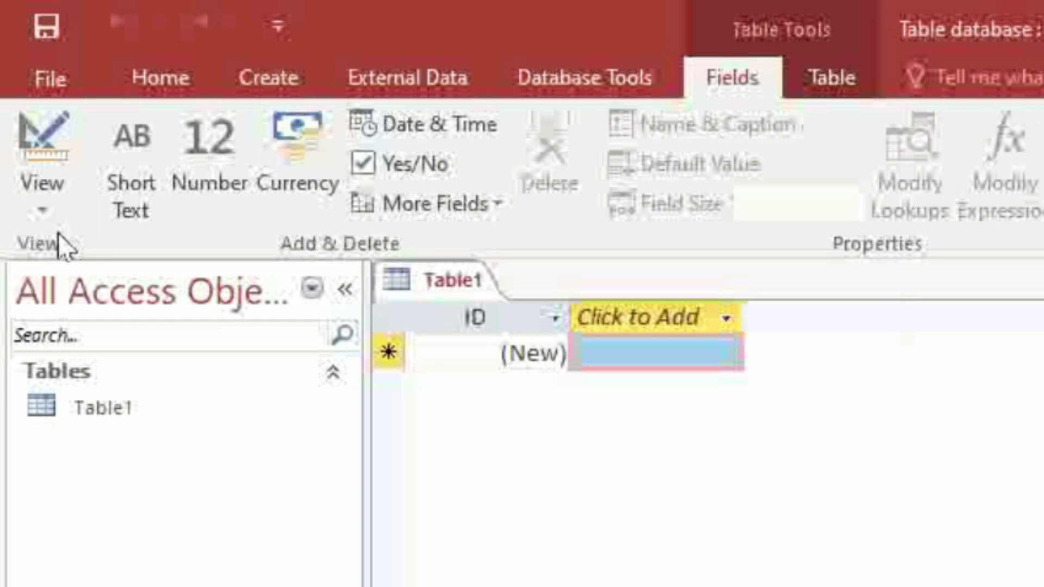
Switch the new table to Design view, saving it under the name Table1
{"action": "left_click", "coordinate": [48, 198]}
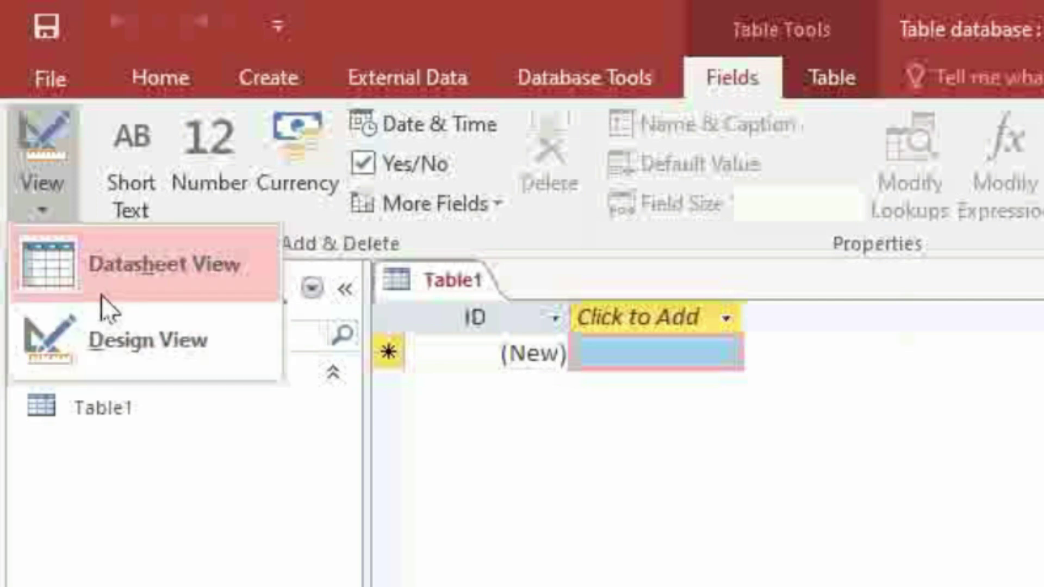
{"action": "left_click", "coordinate": [129, 340]}
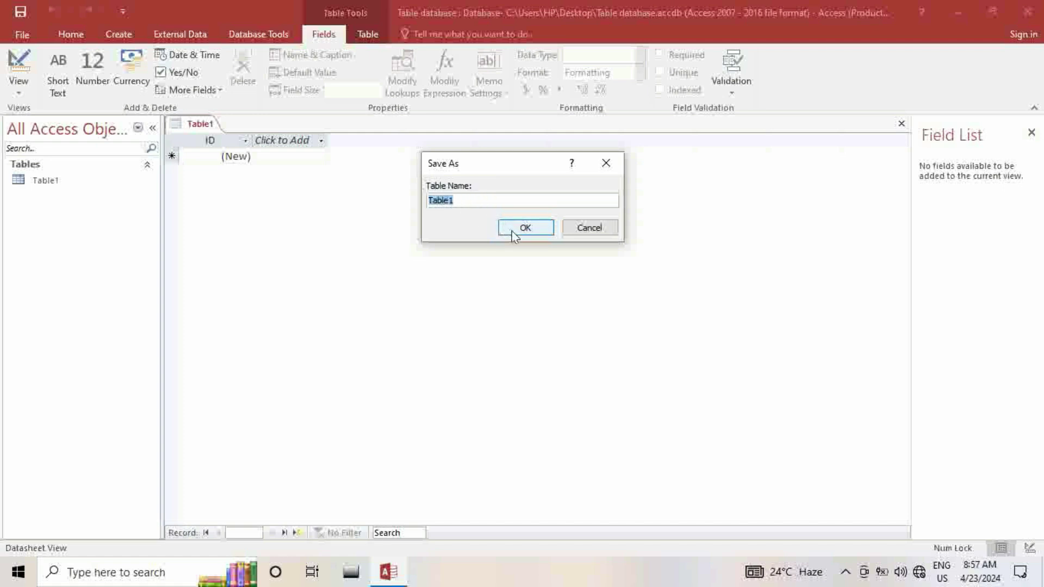
{"action": "left_click", "coordinate": [513, 234]}
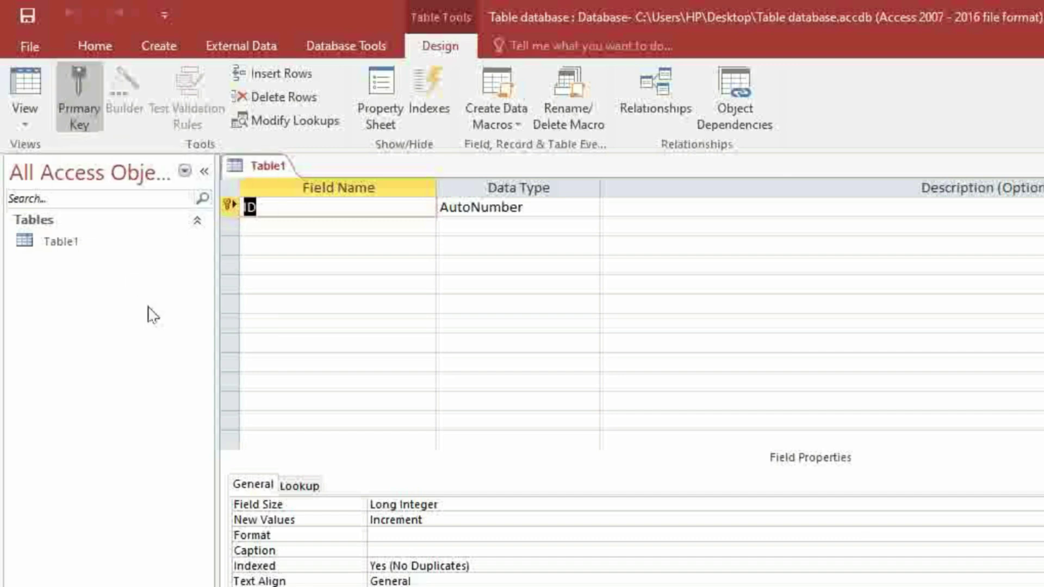
Inspect the ID field, then select the empty Field Name cell in the row below it
{"action": "left_click", "coordinate": [309, 212]}
{"action": "left_click", "coordinate": [262, 229]}
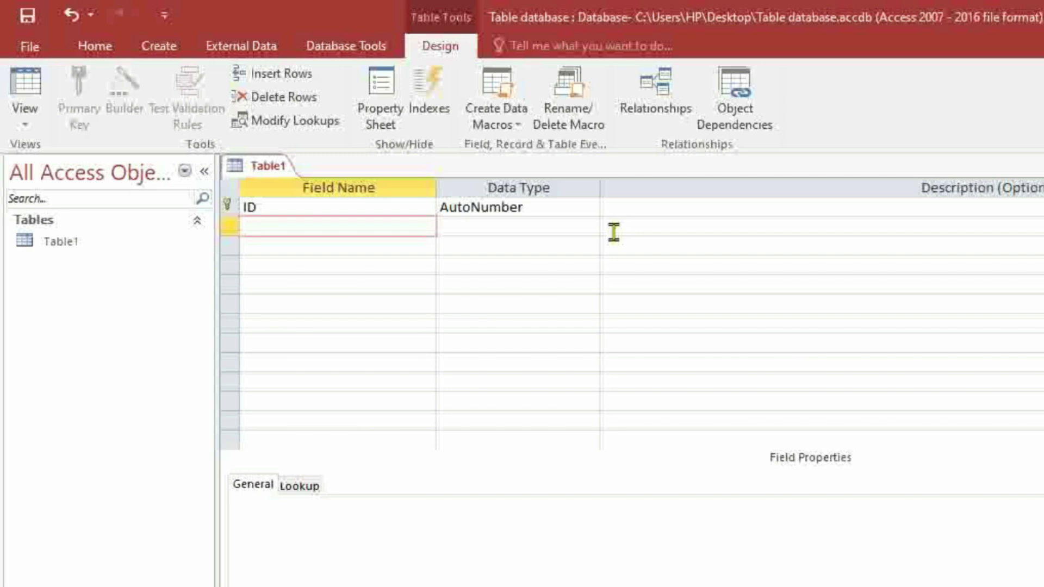
Add a field called Name with Short Text type, accepting the reserved-word warning
{"action": "type", "text": "Name"}
{"action": "left_click", "coordinate": [613, 232]}
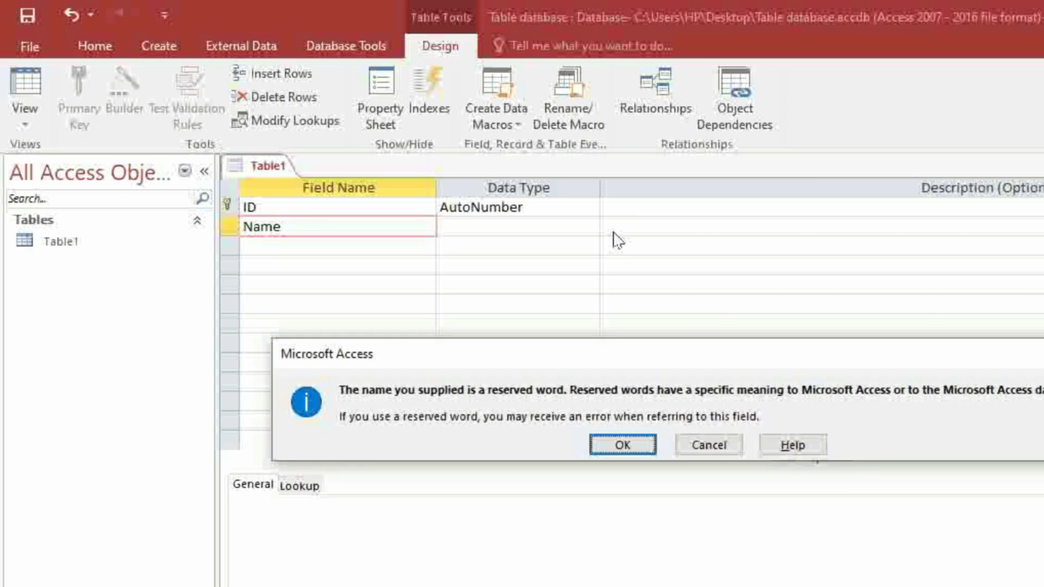
{"action": "left_click", "coordinate": [609, 447]}
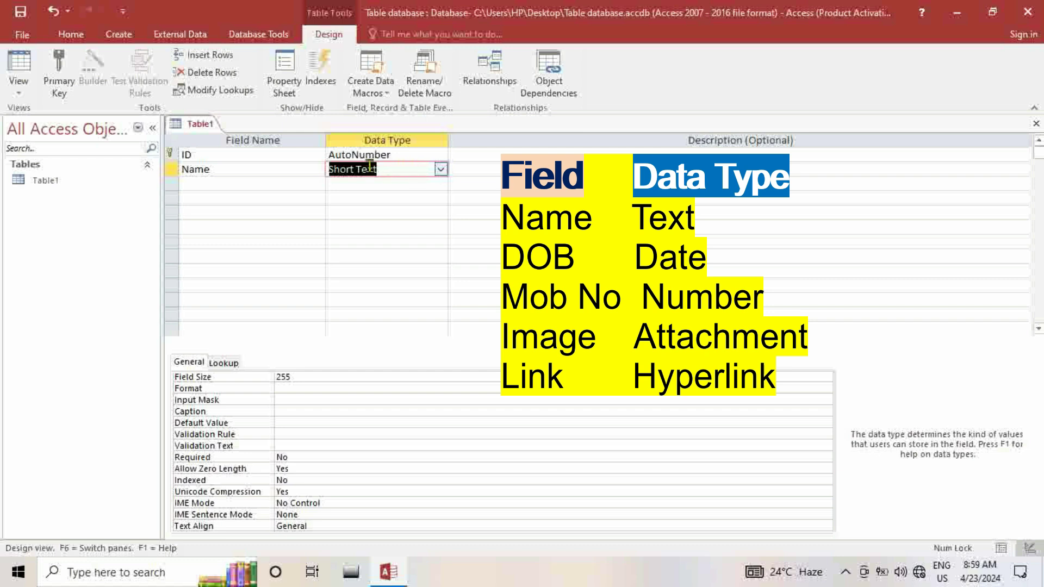
{"action": "left_click", "coordinate": [440, 170]}
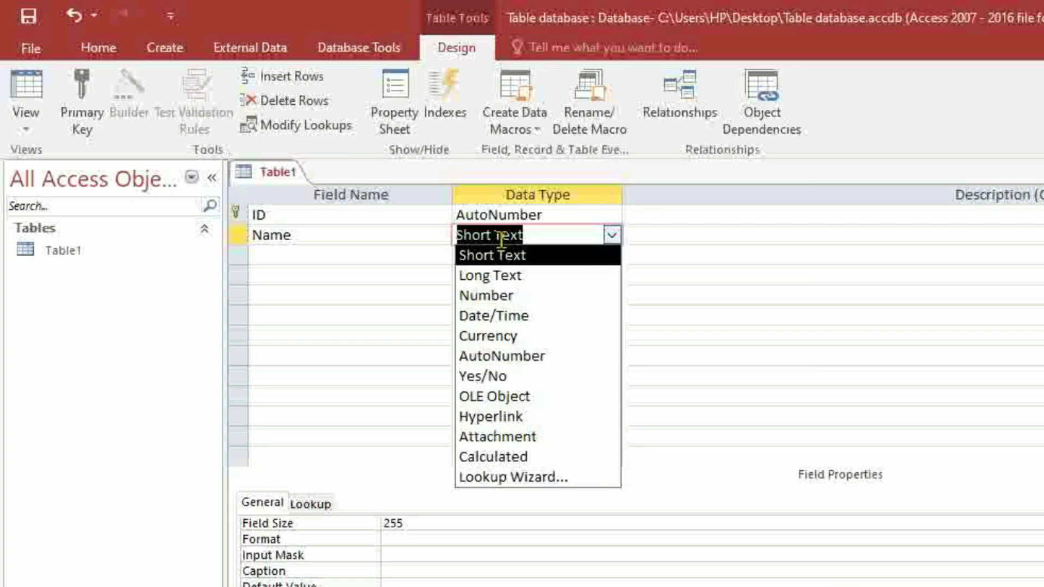
{"action": "left_click", "coordinate": [498, 261]}
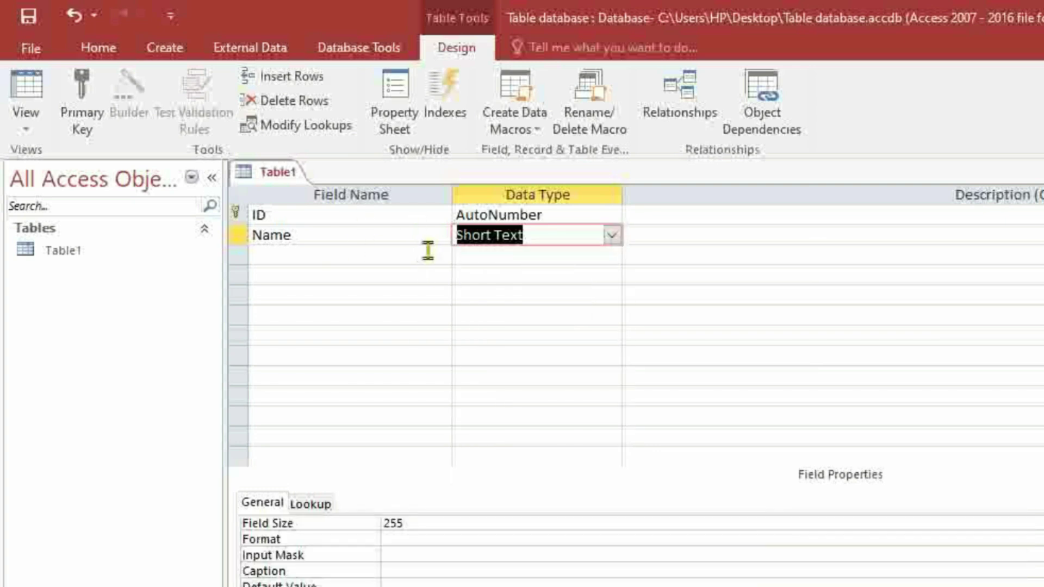
{"action": "left_click", "coordinate": [315, 253]}
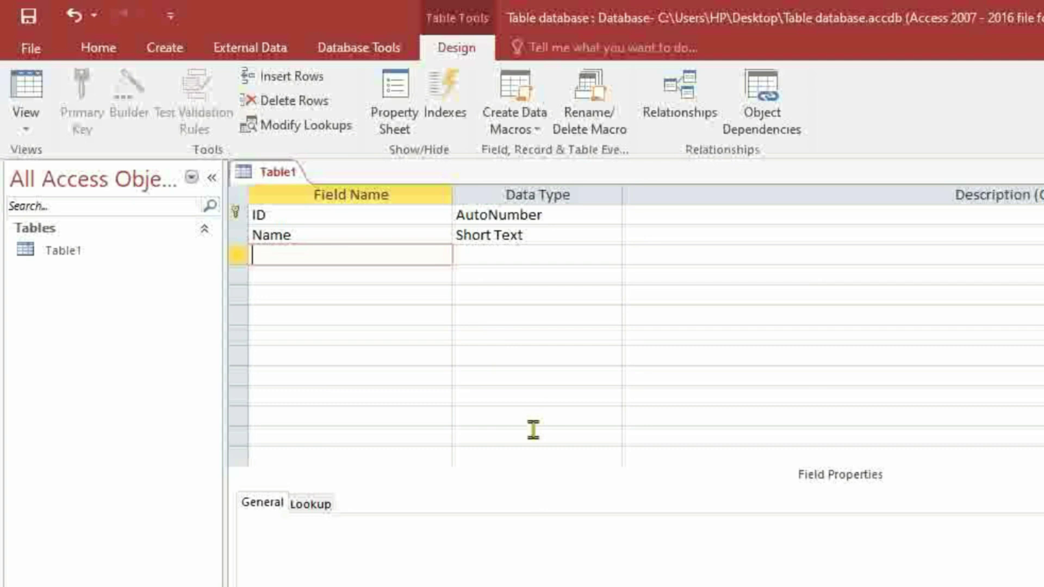
Add an Address field as Short Text and a Mob no field with the Number type
{"action": "type", "text": "Address"}
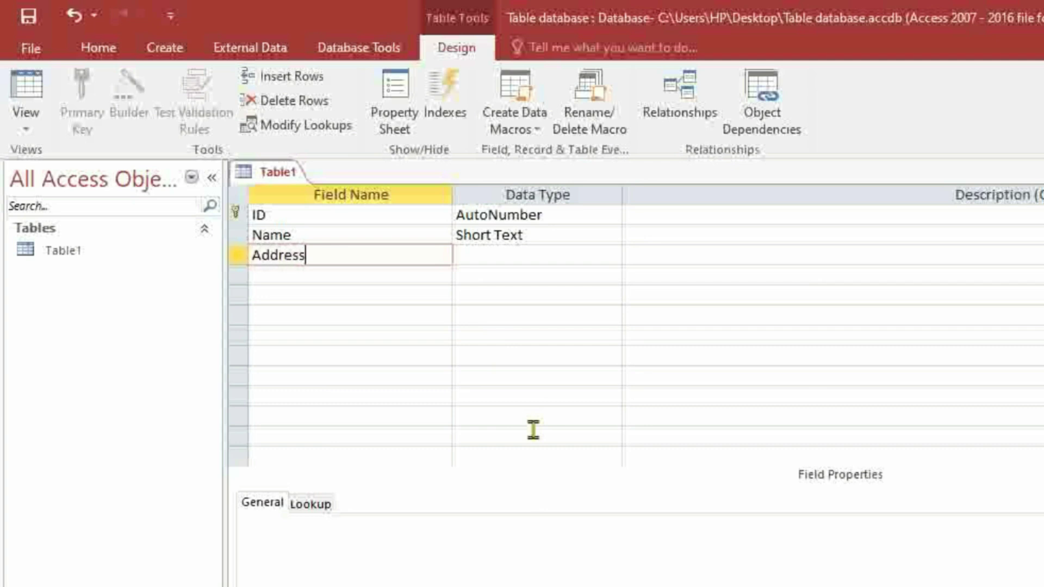
{"action": "key", "text": "Tab"}
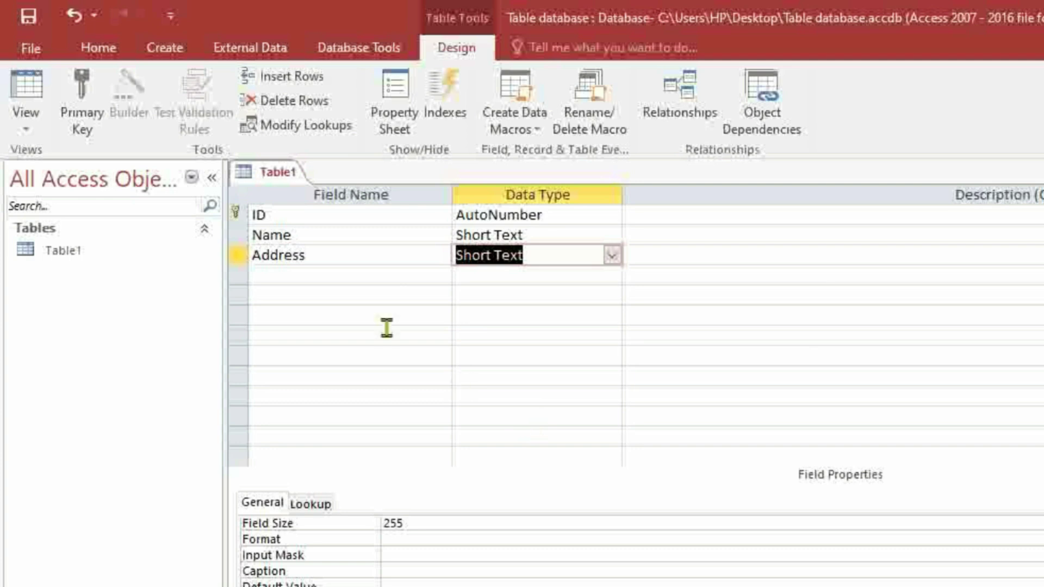
{"action": "left_click", "coordinate": [314, 283]}
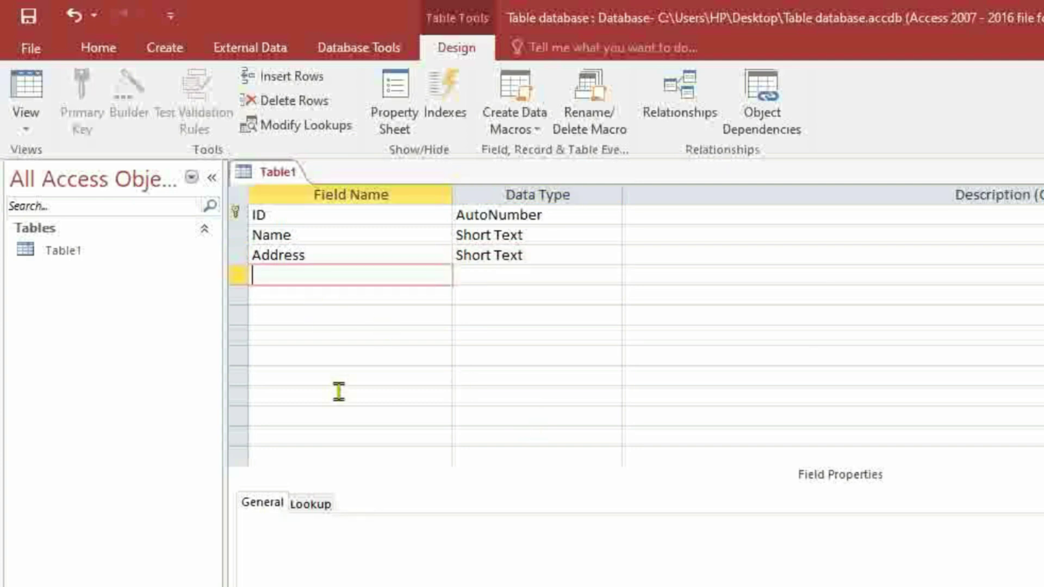
{"action": "type", "text": "Mob no."}
{"action": "key", "text": "BackSpace"}
{"action": "key", "text": "Tab"}
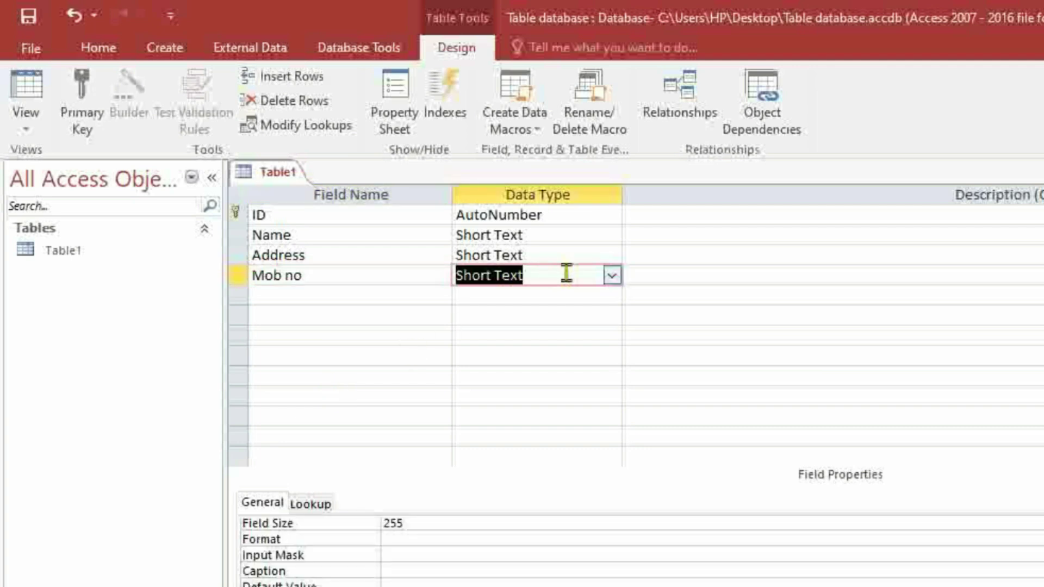
{"action": "left_click", "coordinate": [612, 275]}
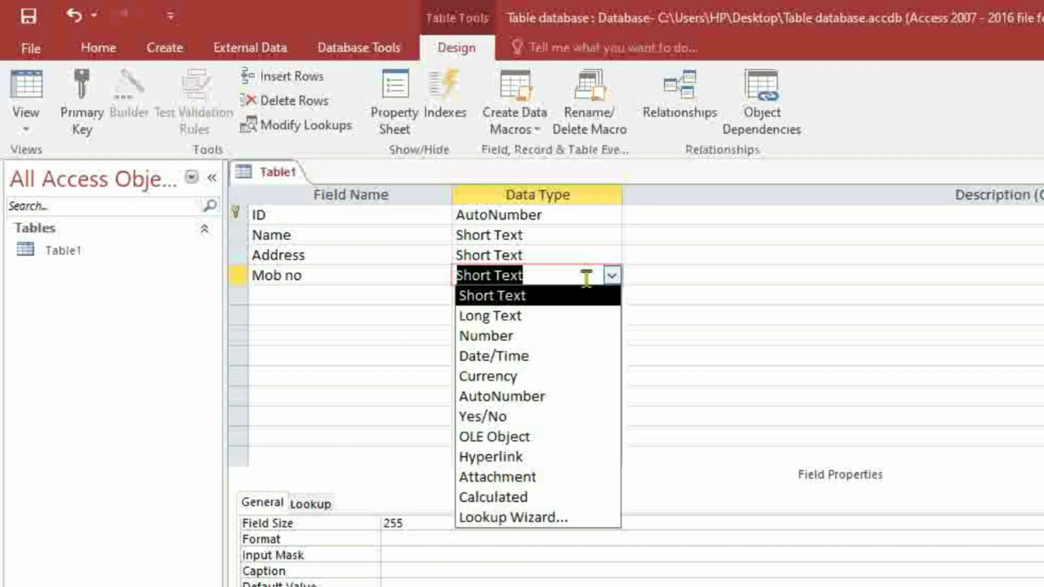
{"action": "left_click", "coordinate": [491, 337]}
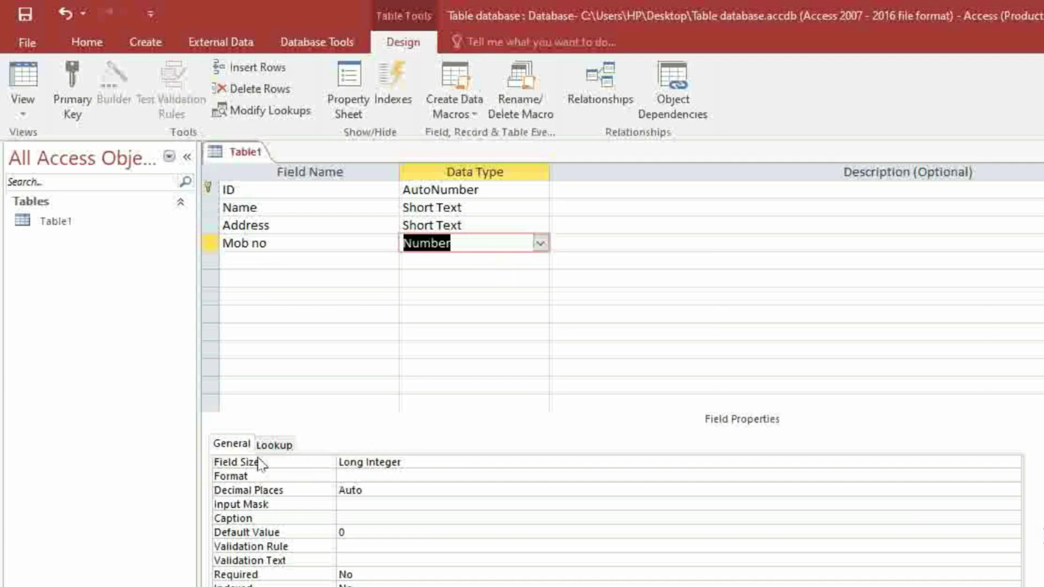
Change Mob no's Field Size from Long Integer to Decimal
{"action": "left_click", "coordinate": [234, 449]}
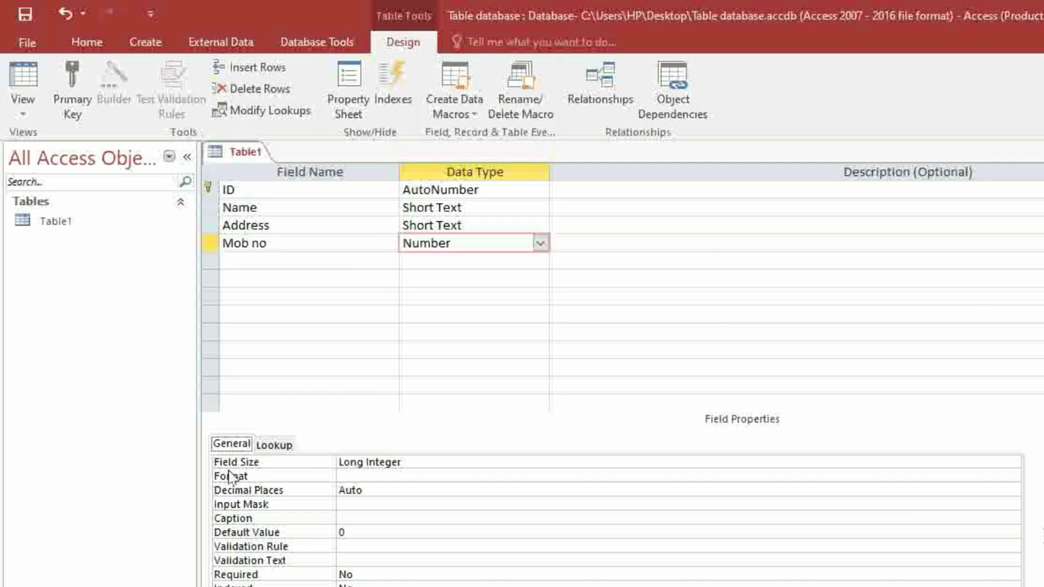
{"action": "left_click", "coordinate": [405, 462]}
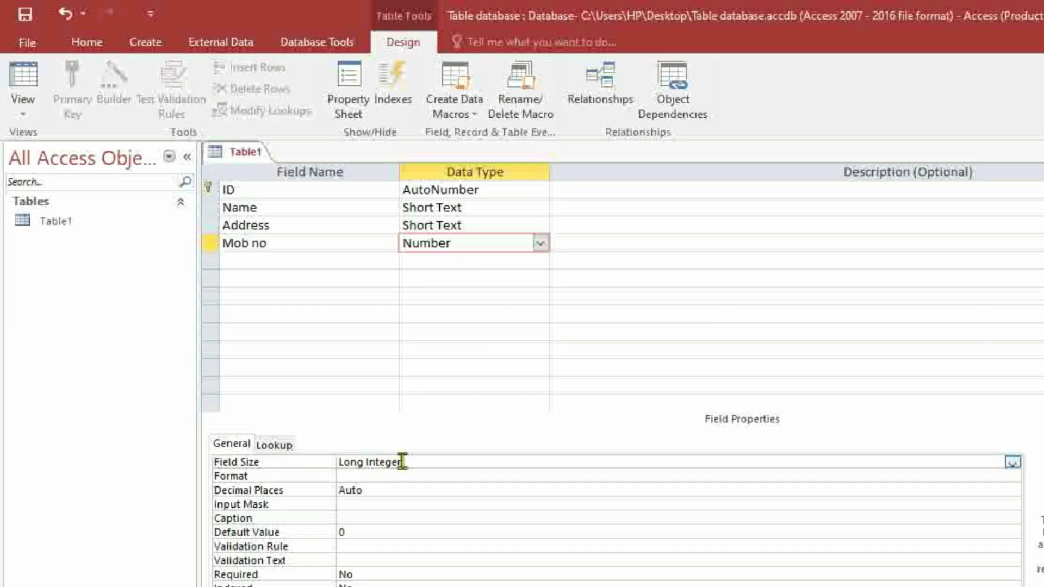
{"action": "left_click", "coordinate": [1012, 463]}
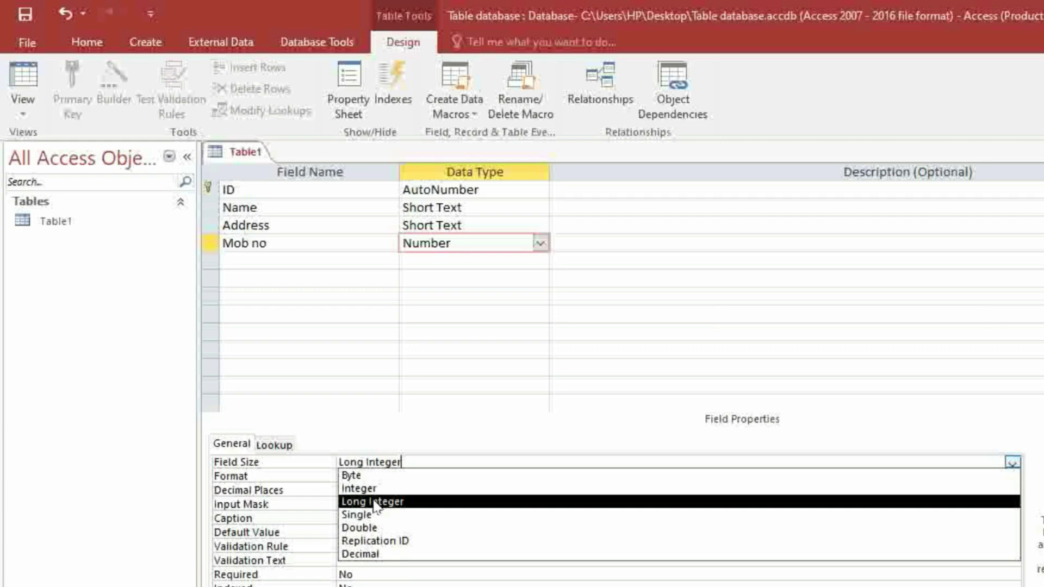
{"action": "left_click", "coordinate": [372, 553]}
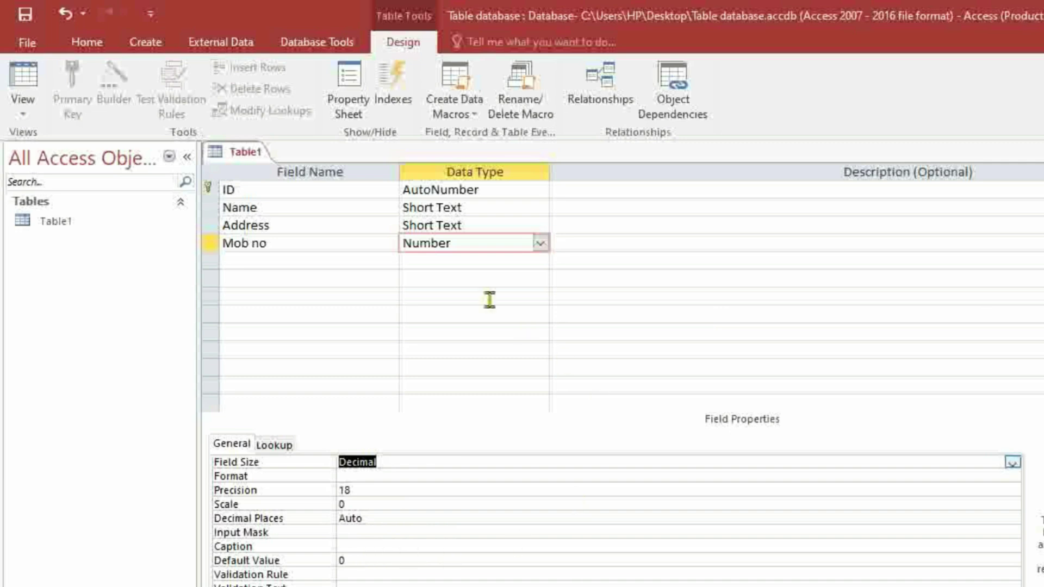
{"action": "left_click", "coordinate": [252, 259]}
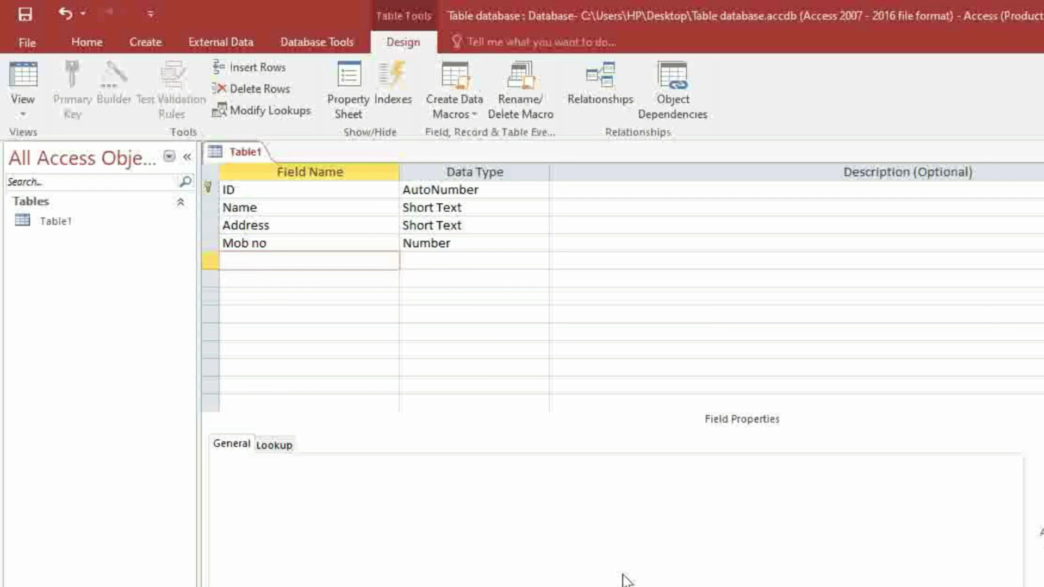
Name the fifth field Image and set its data type to Attachment
{"action": "type", "text": "Imahe"}
{"action": "key", "text": "BackSpace"}
{"action": "key", "text": "BackSpace"}
{"action": "type", "text": "ge"}
{"action": "key", "text": "Tab"}
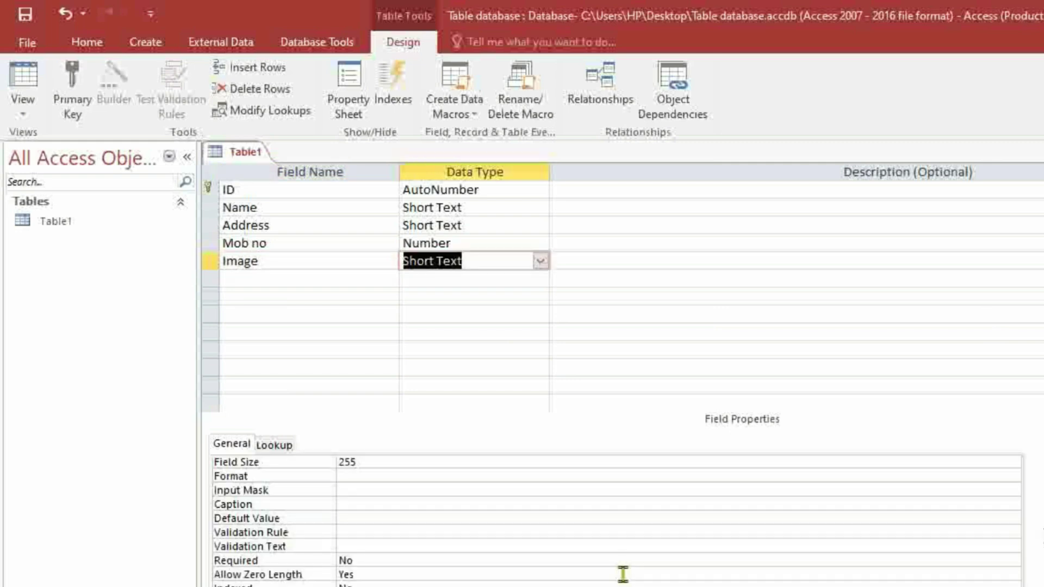
{"action": "left_click", "coordinate": [540, 263]}
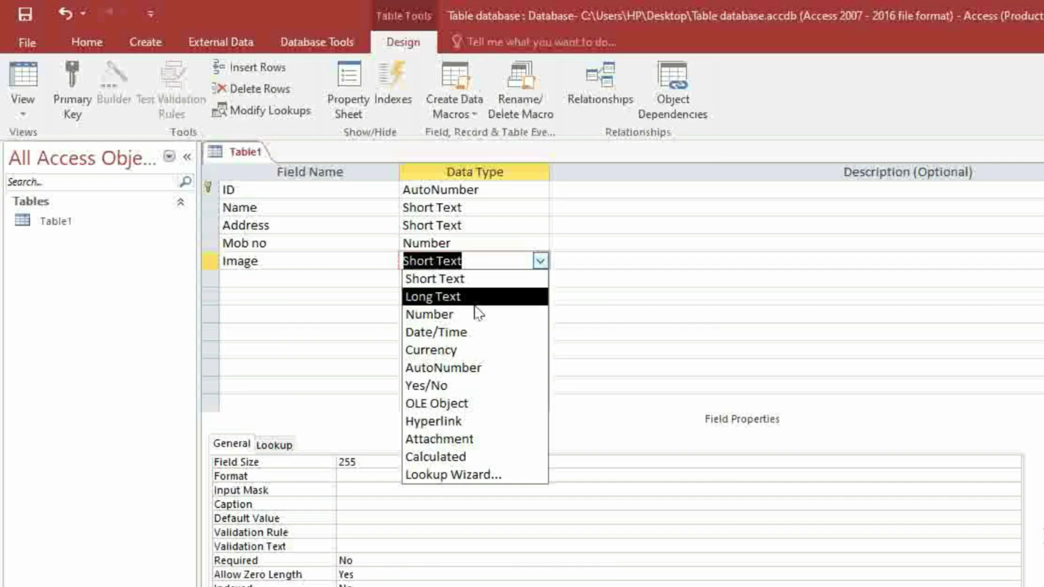
{"action": "left_click", "coordinate": [451, 443]}
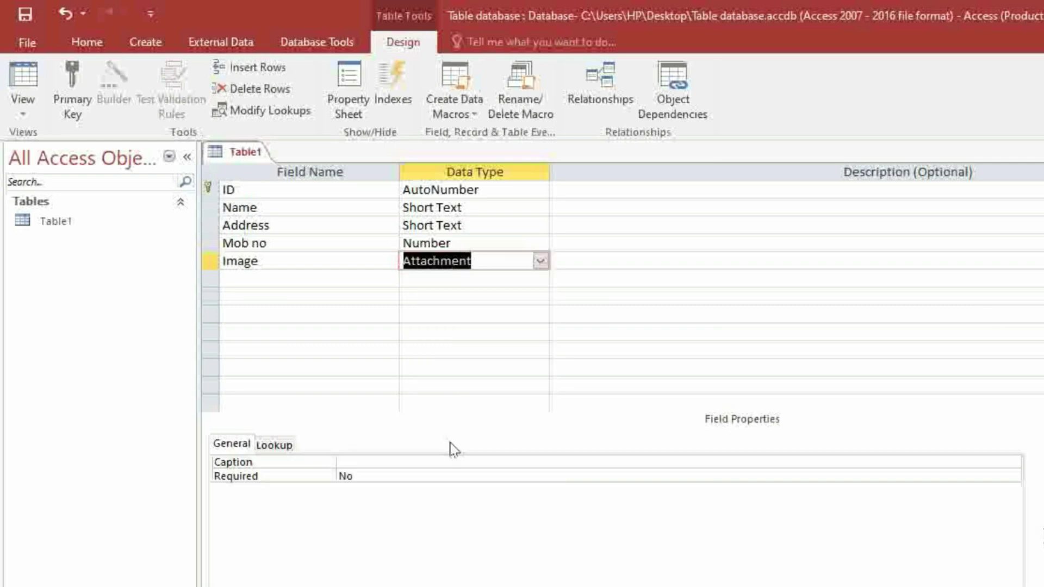
{"action": "left_click", "coordinate": [336, 279]}
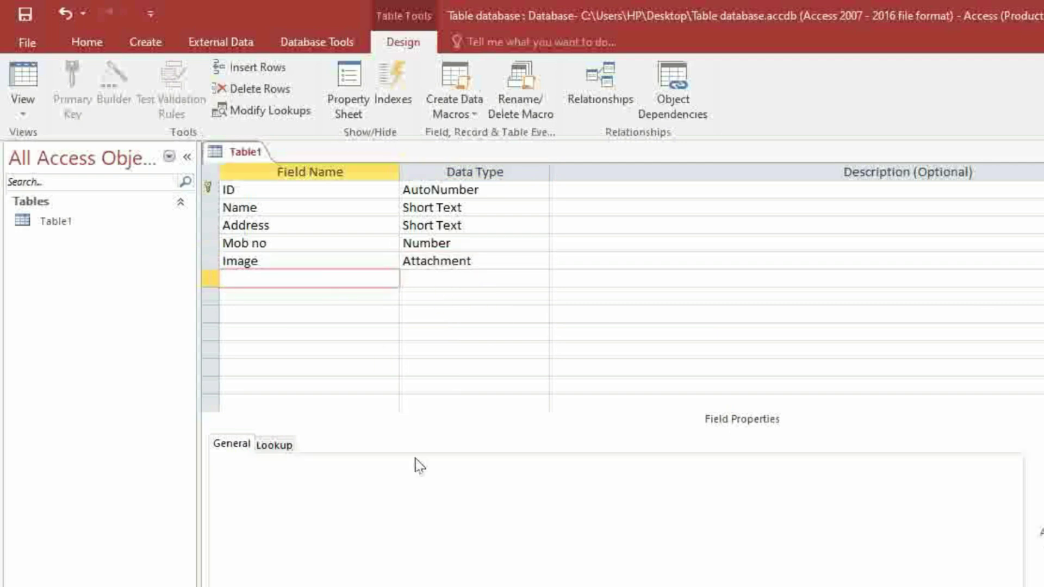
Name the sixth field Link, make it a Hyperlink, and save Table1's design
{"action": "type", "text": "Link"}
{"action": "key", "text": "Tab"}
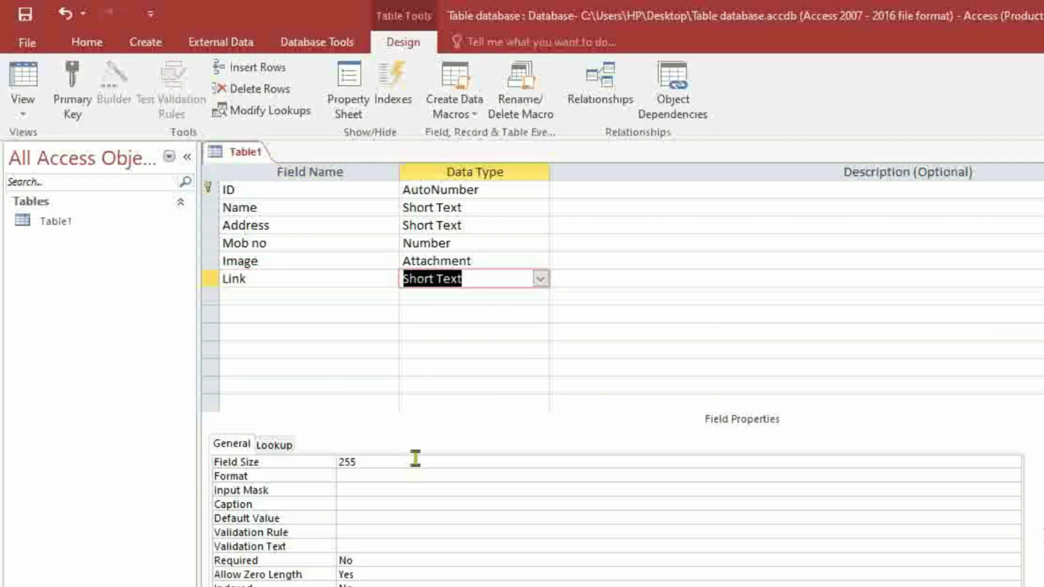
{"action": "left_click", "coordinate": [540, 279]}
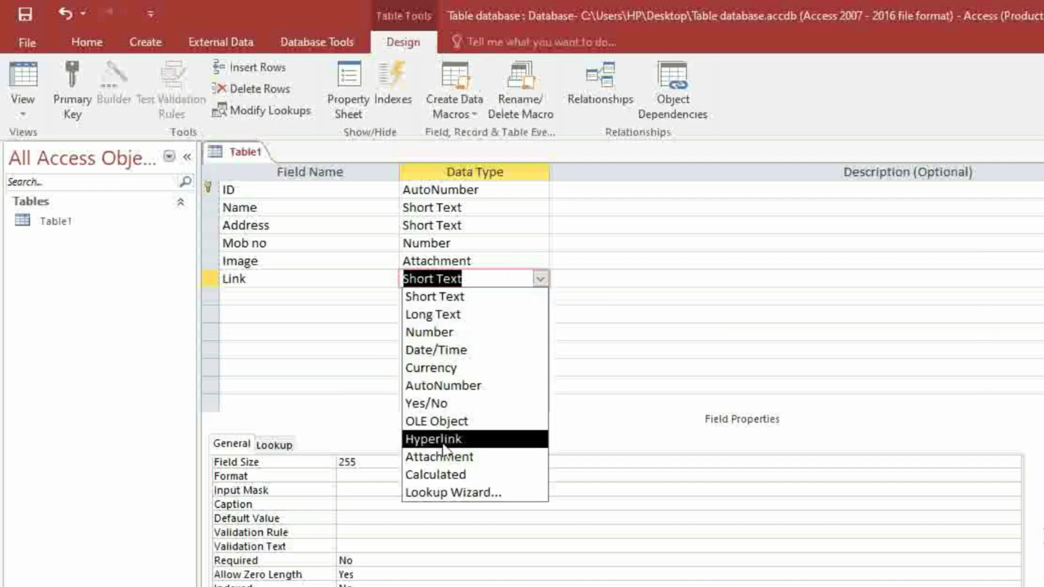
{"action": "left_click", "coordinate": [464, 441]}
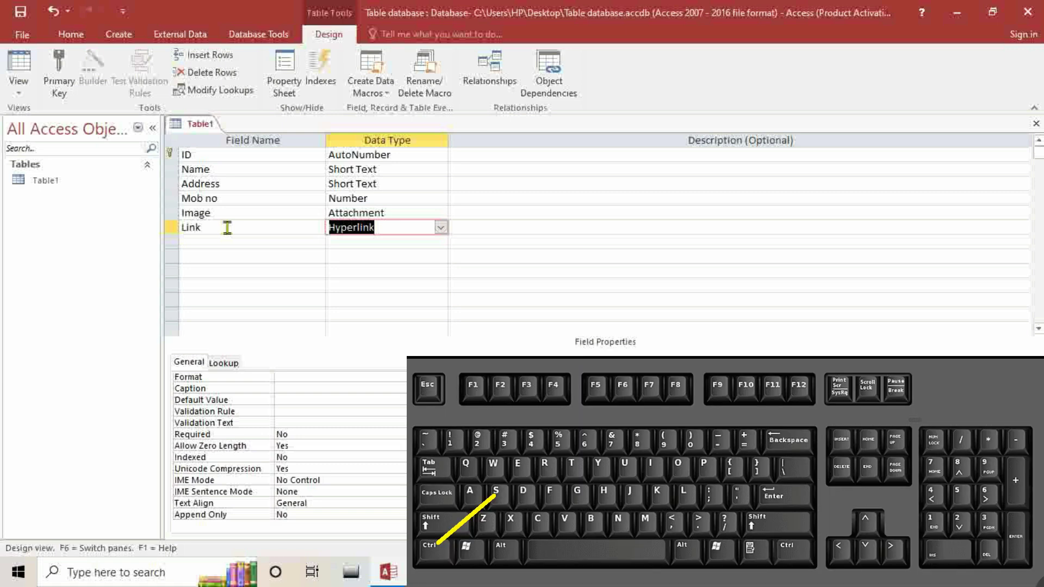
{"action": "key", "text": "ctrl+s"}
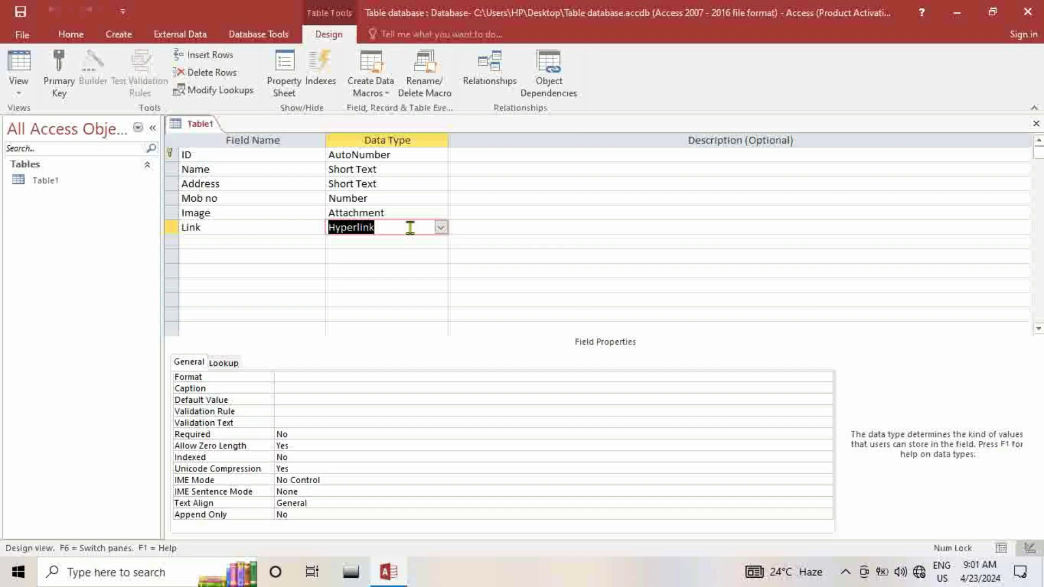
Switch Table1 to Datasheet view and move to the new record's Name cell
{"action": "left_click", "coordinate": [18, 87]}
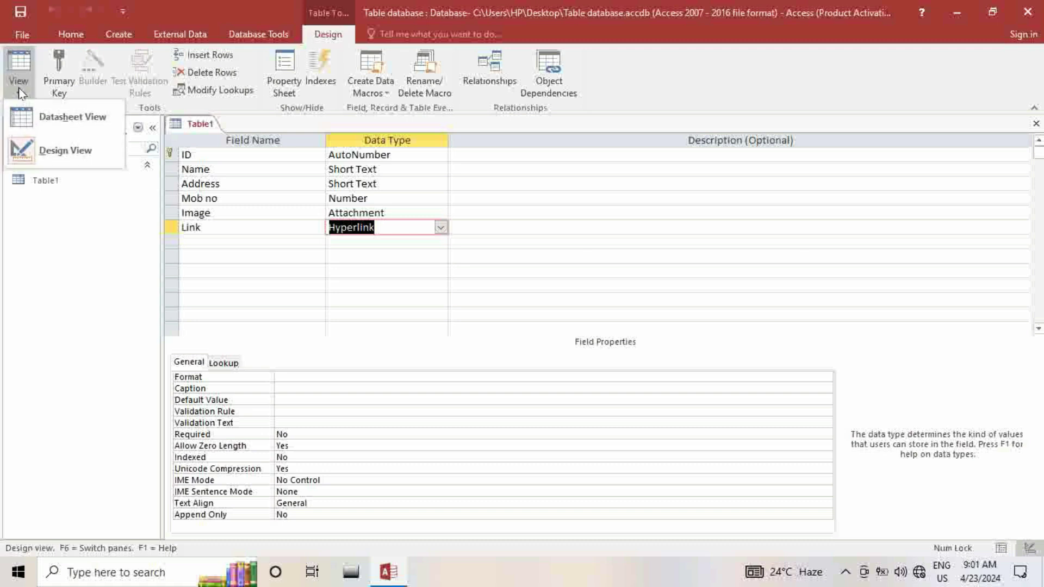
{"action": "left_click", "coordinate": [43, 124]}
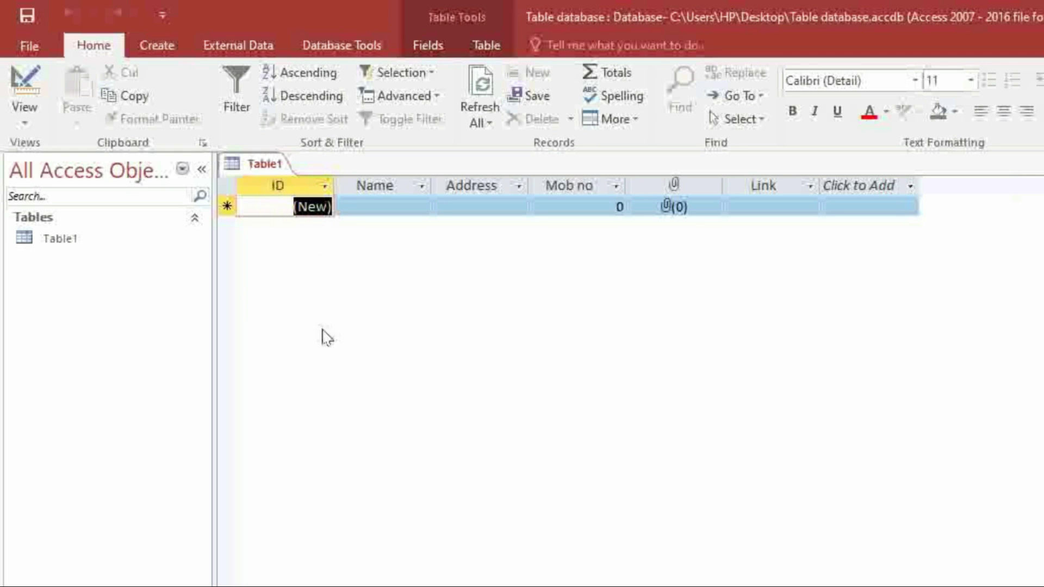
{"action": "key", "text": "Tab"}
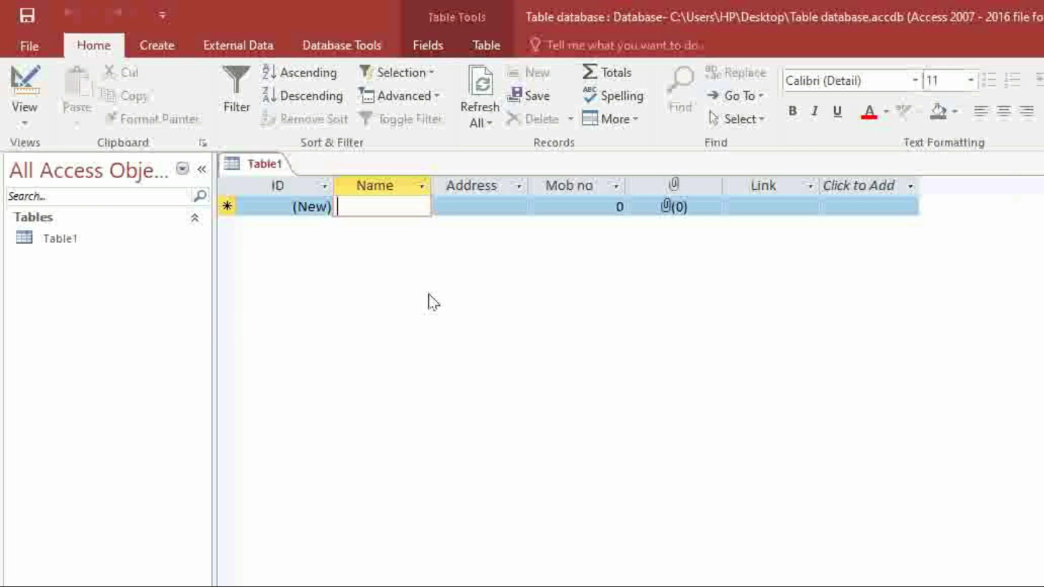
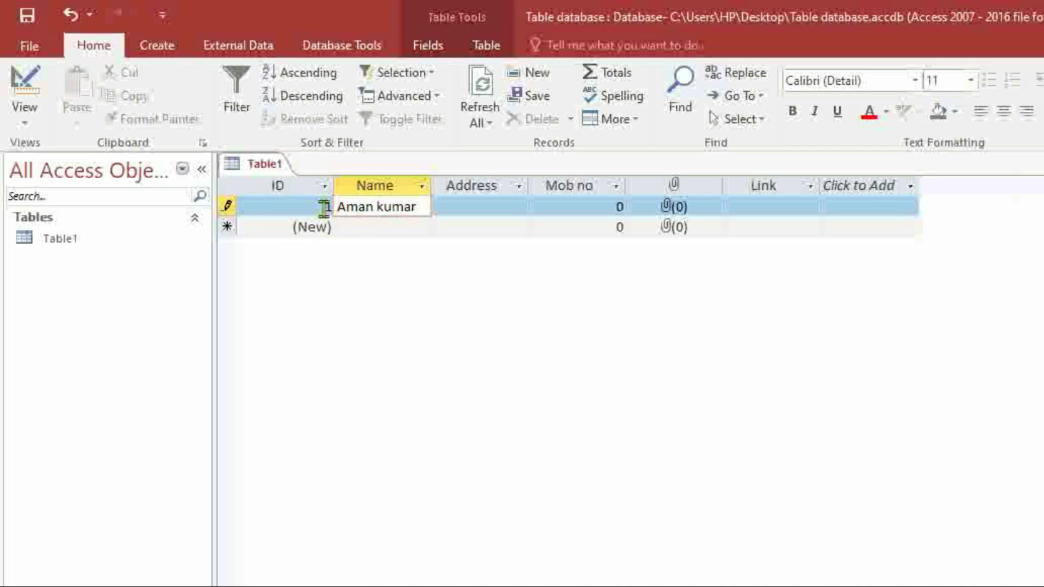
Enter the person's name, address and mobile number into the first record
{"action": "key", "text": "Tab"}
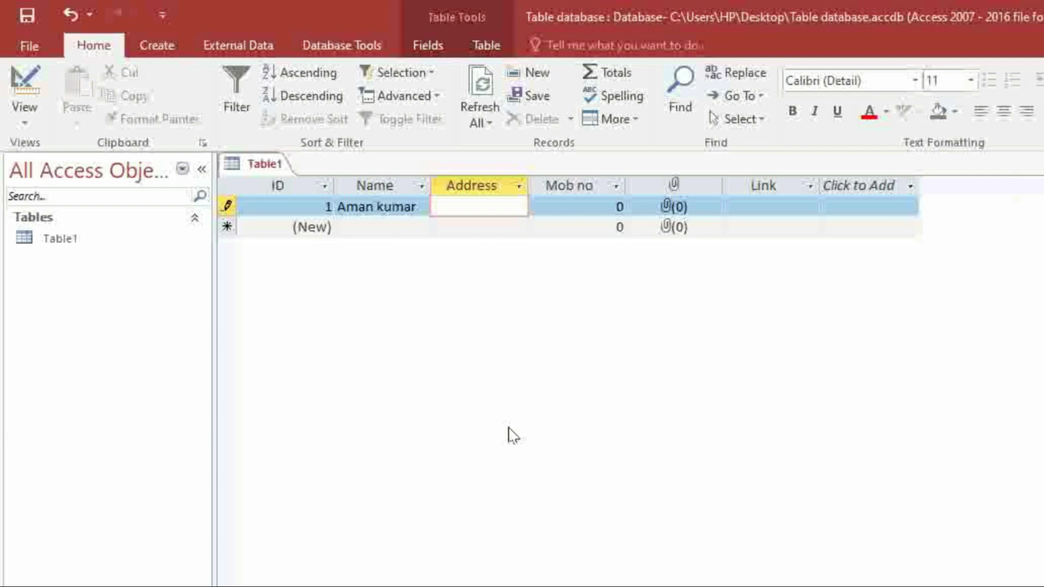
{"action": "type", "text": "Chilh"}
{"action": "key", "text": "Tab"}
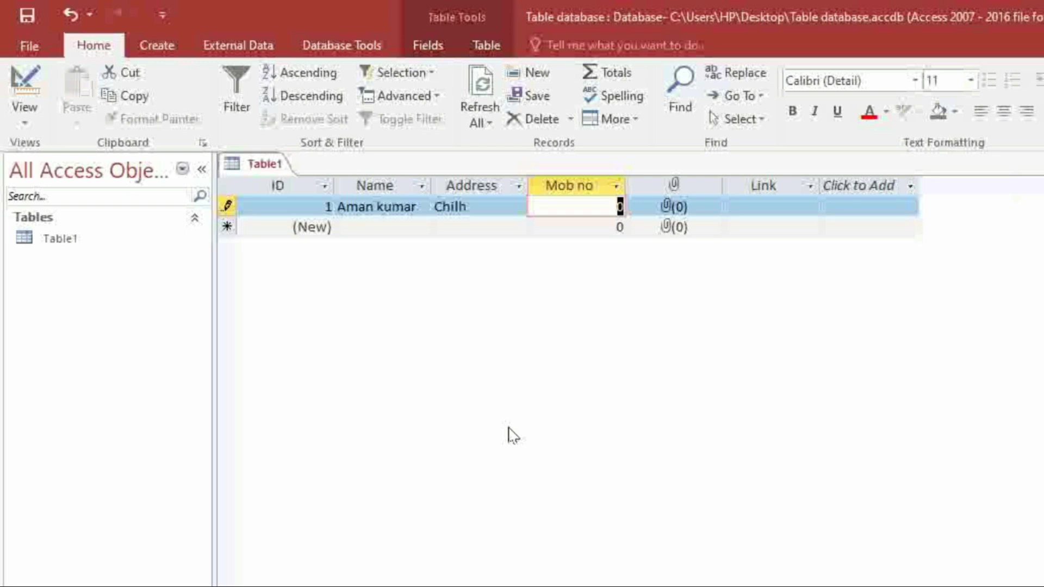
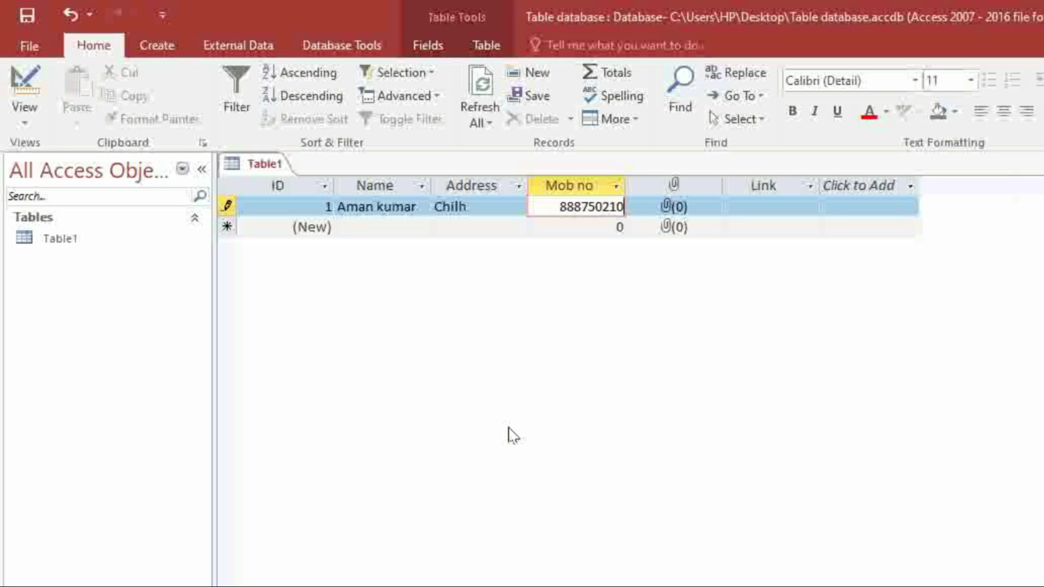
{"action": "key", "text": "Tab"}
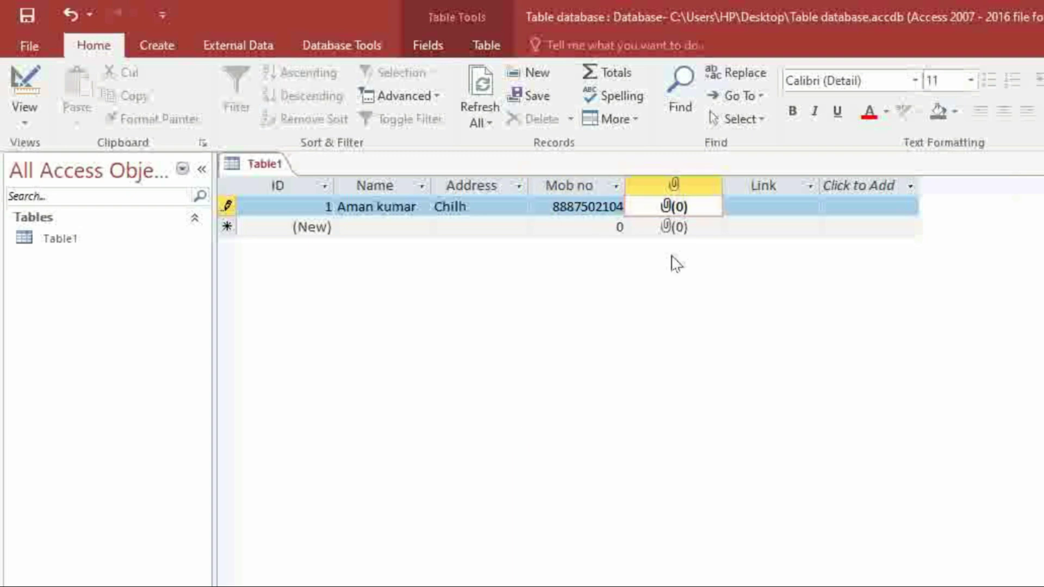
Attach the image 4 (1).png from the Documents folder to the first record's Image field
{"action": "double_click", "coordinate": [669, 211]}
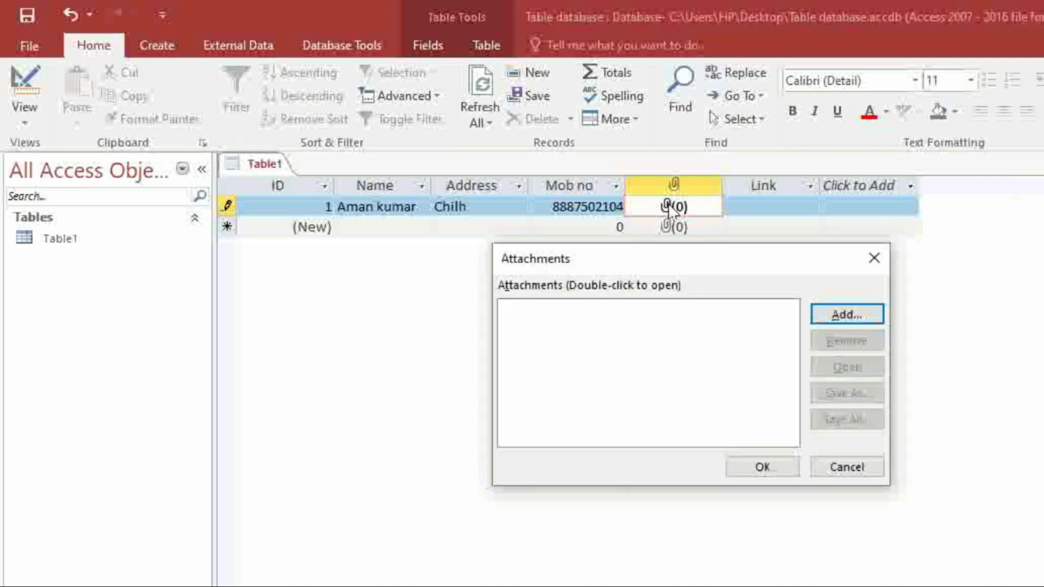
{"action": "left_click", "coordinate": [840, 317]}
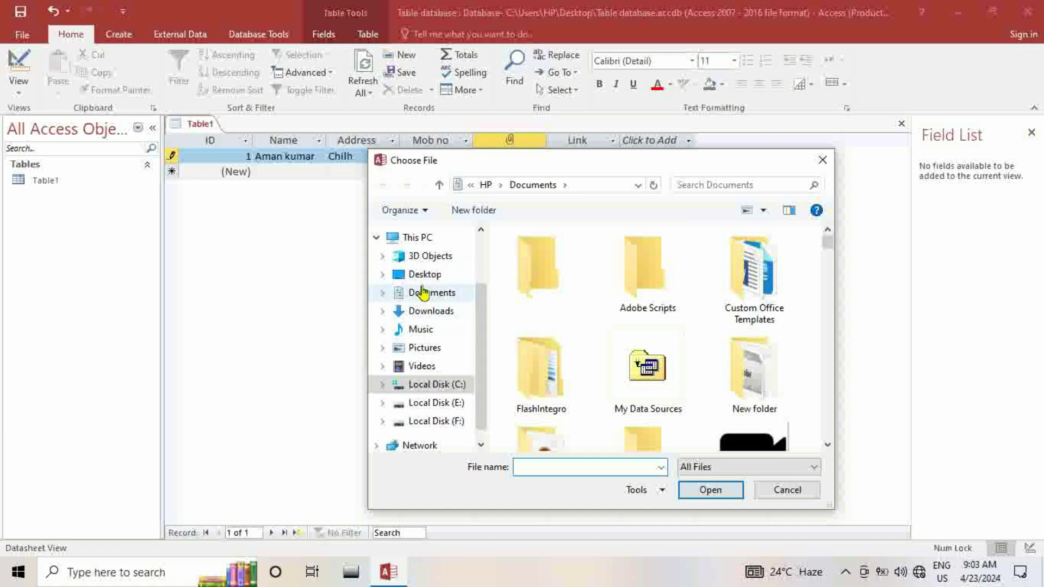
{"action": "left_click", "coordinate": [423, 294]}
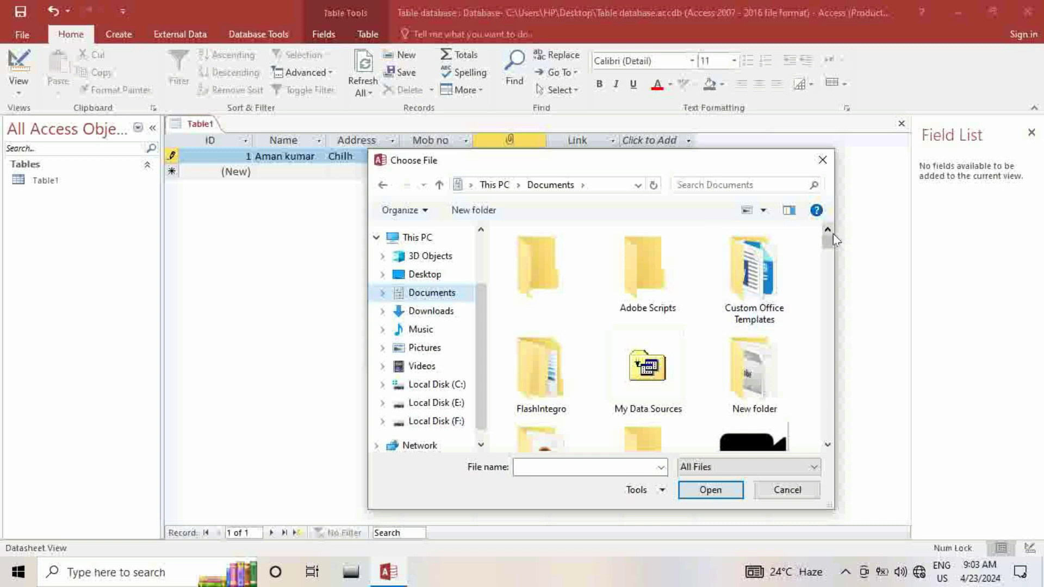
{"action": "mouse_move", "coordinate": [828, 242]}
{"action": "left_mouse_down"}
{"action": "mouse_move", "coordinate": [832, 267]}
{"action": "mouse_move", "coordinate": [828, 258]}
{"action": "left_mouse_up"}
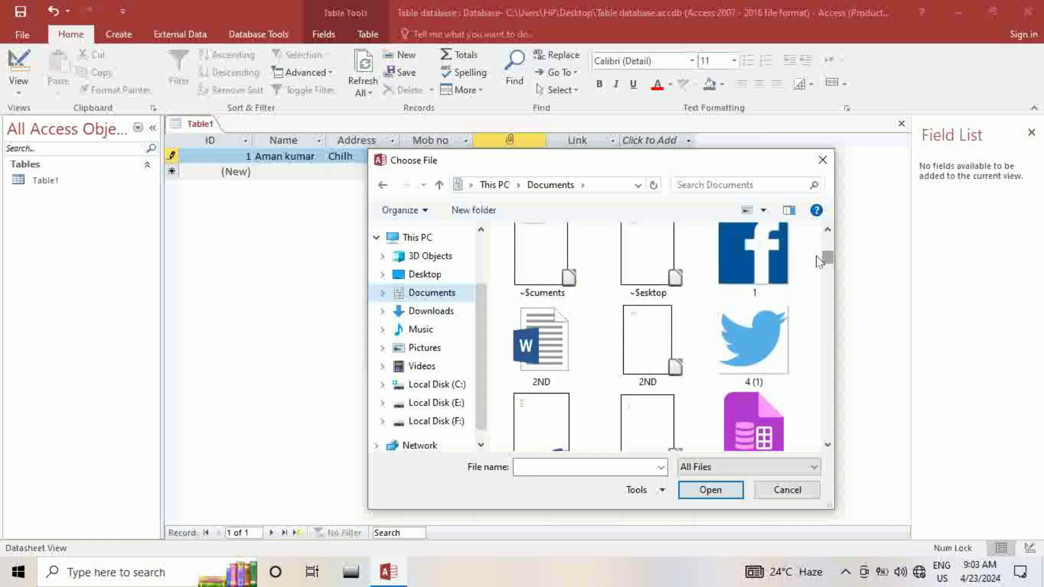
{"action": "left_click", "coordinate": [765, 345]}
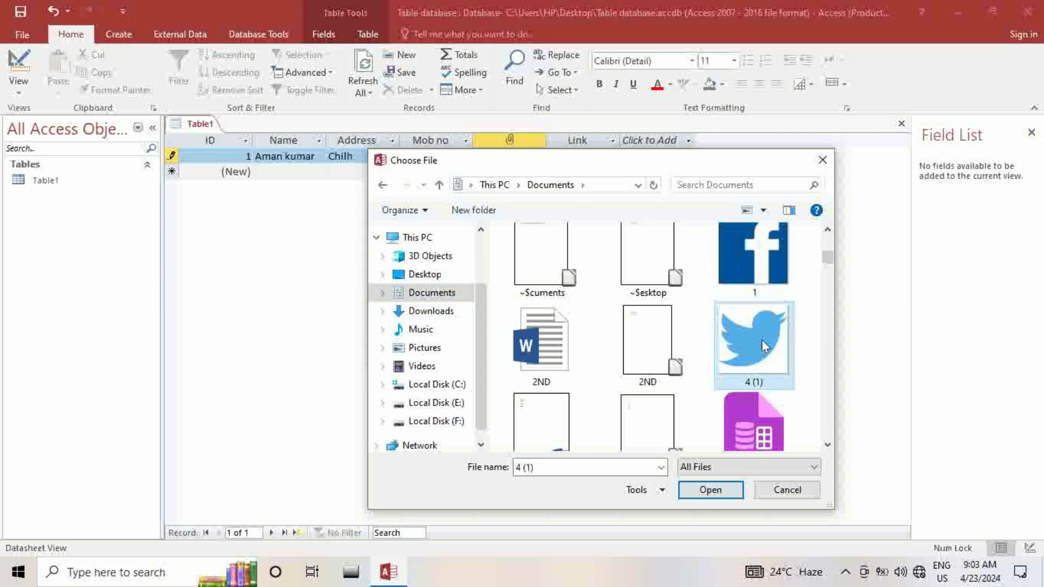
{"action": "left_click", "coordinate": [701, 489]}
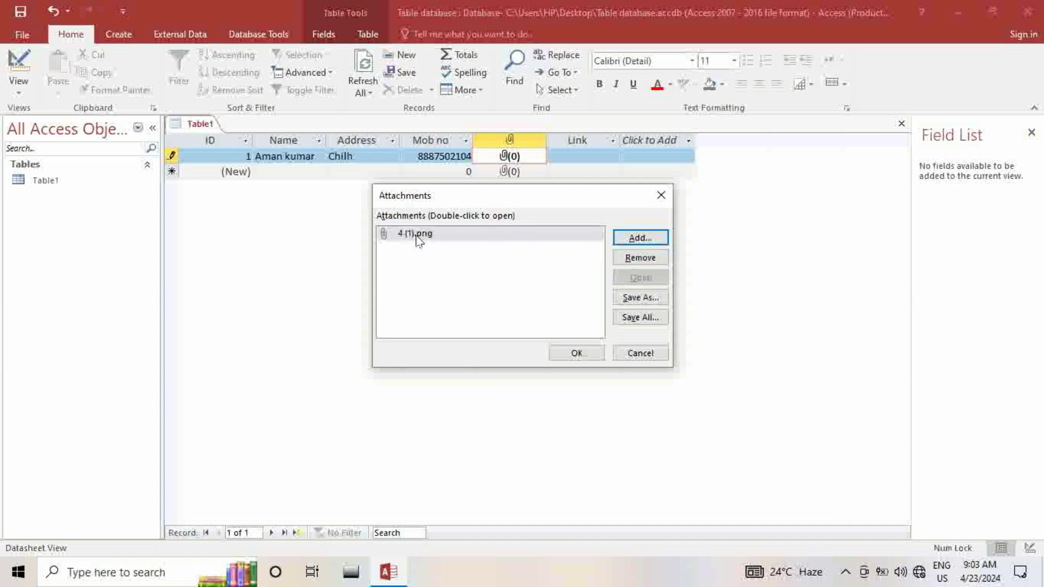
{"action": "left_click", "coordinate": [572, 354]}
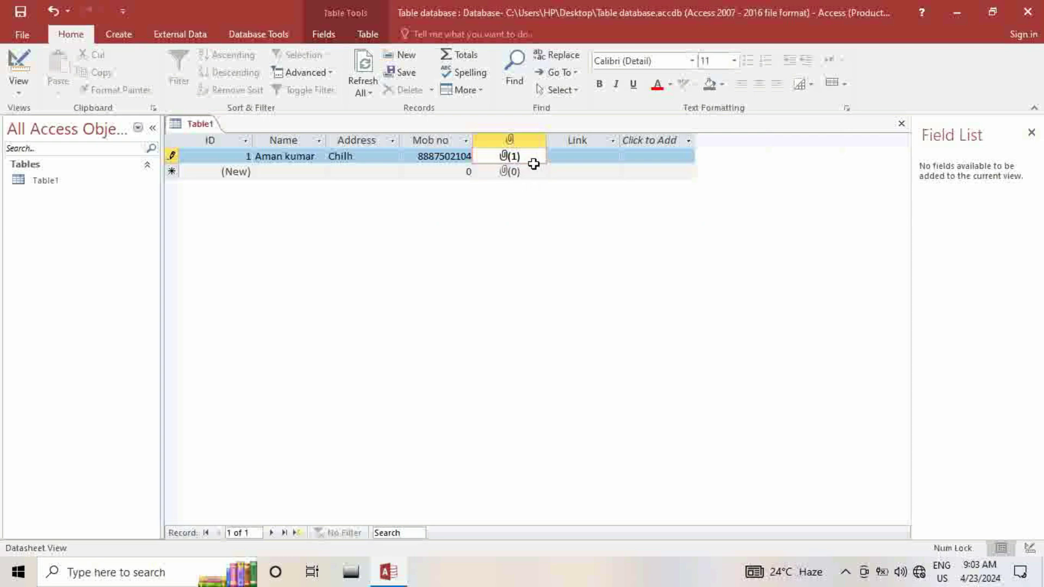
{"action": "left_click", "coordinate": [578, 155]}
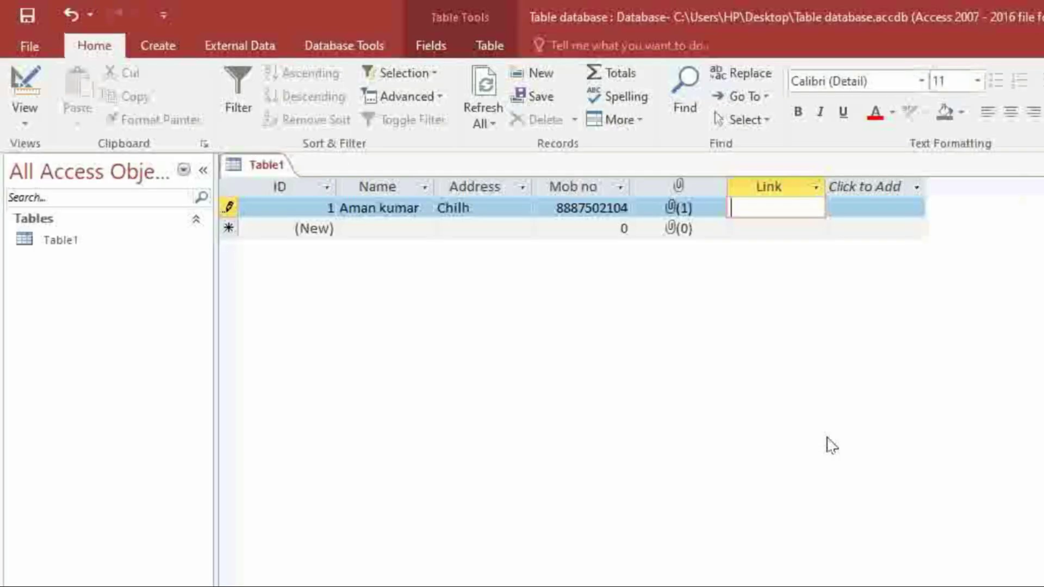
{"action": "type", "text": "www.face"}
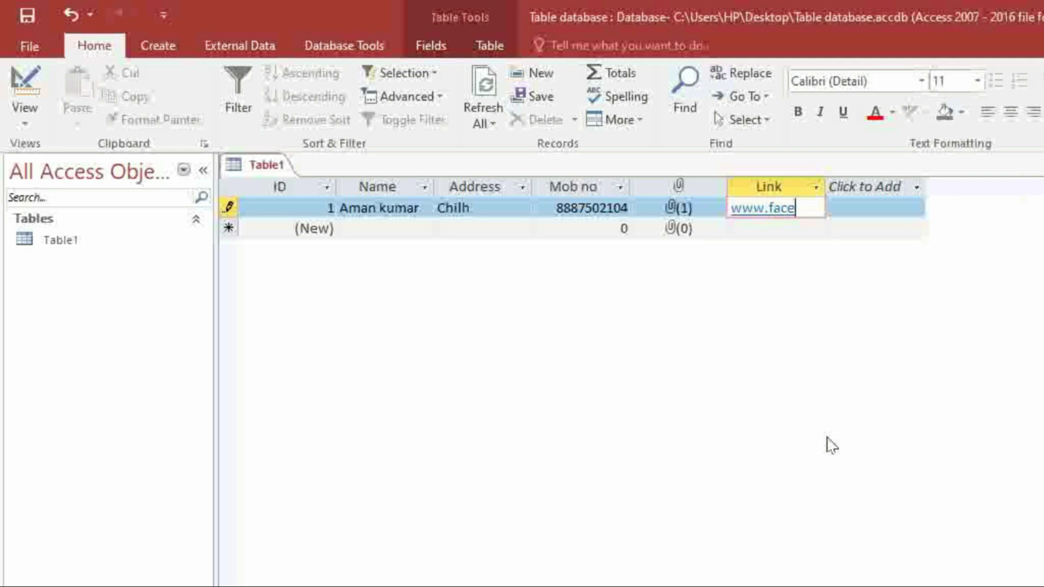
{"action": "type", "text": "book.com"}
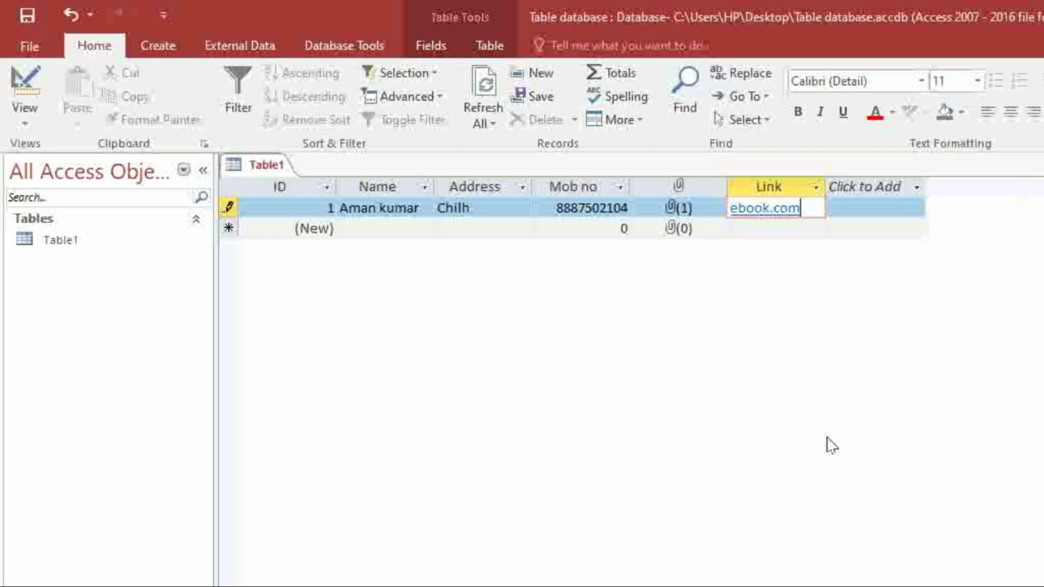
{"action": "key", "text": "Return"}
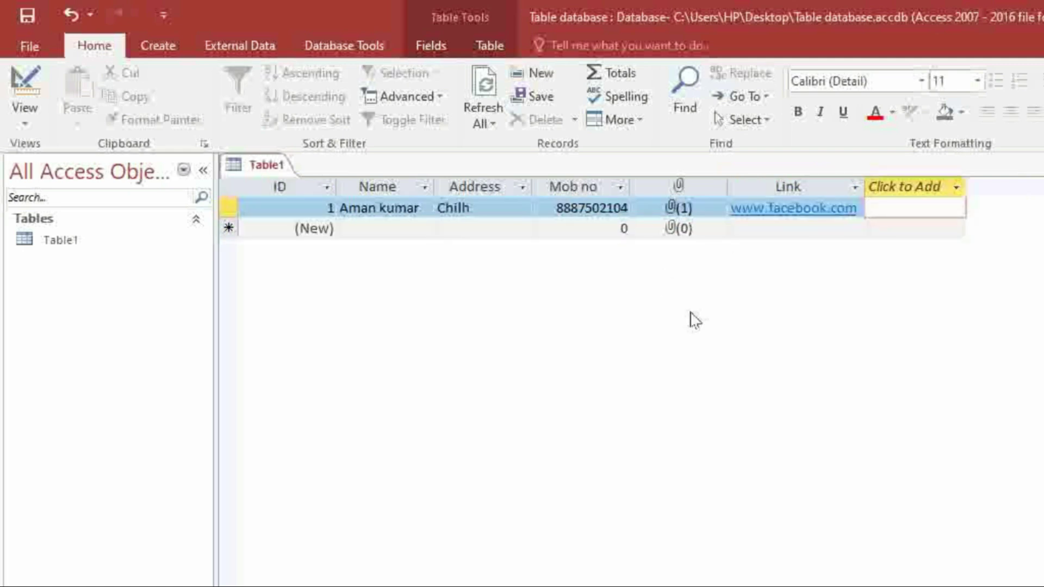
{"action": "key", "text": "Tab"}
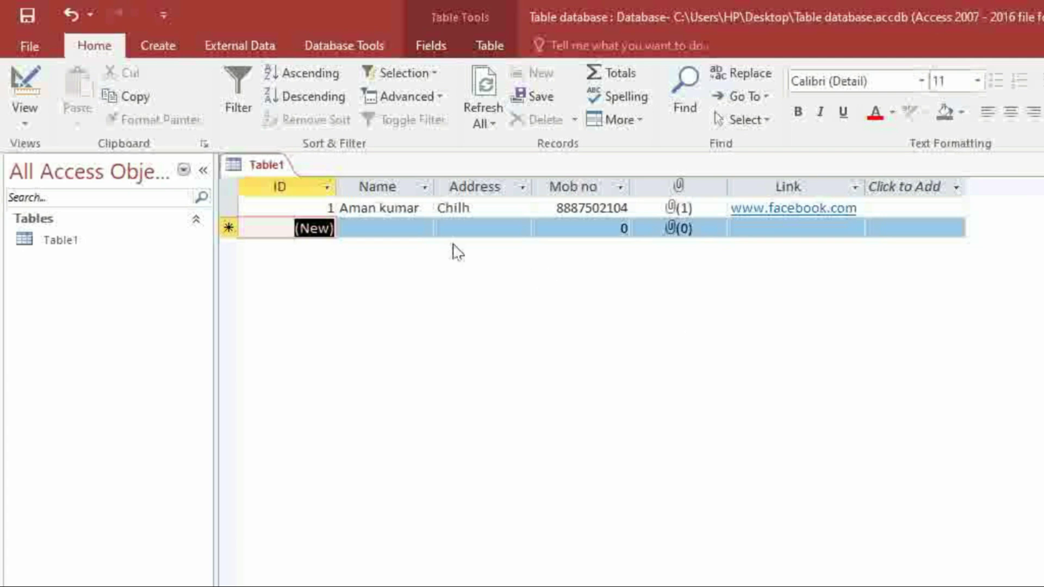
{"action": "key", "text": "Tab"}
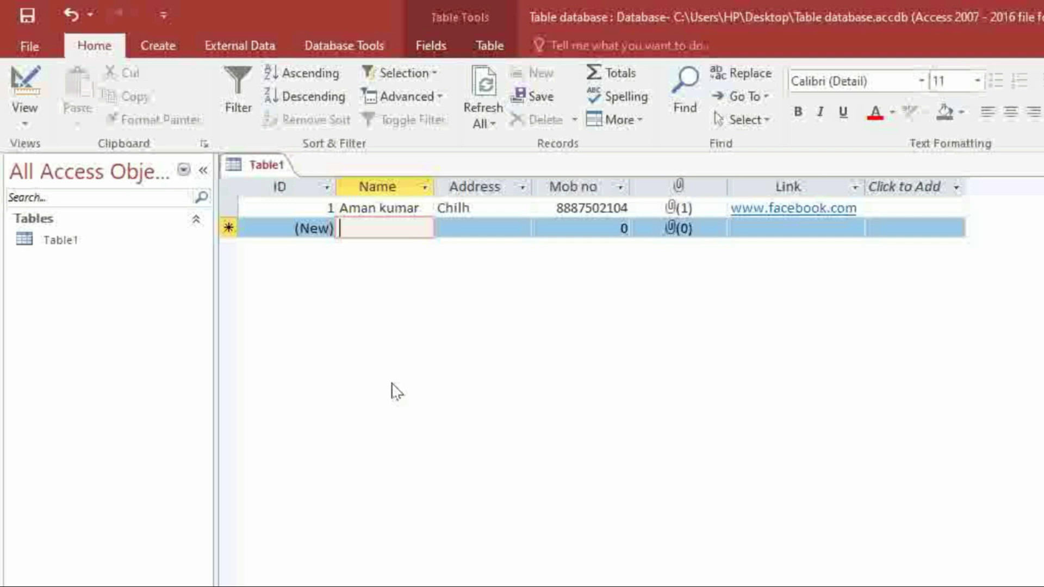
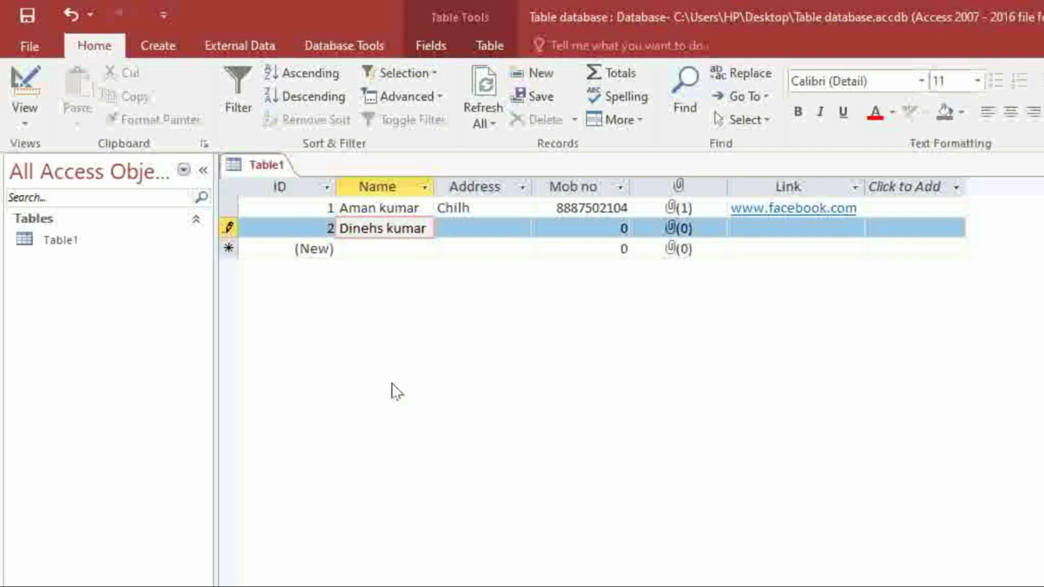
Fill in the second person's name, address and ten-digit mobile number, trimming an extra digit
{"action": "key", "text": "Tab"}
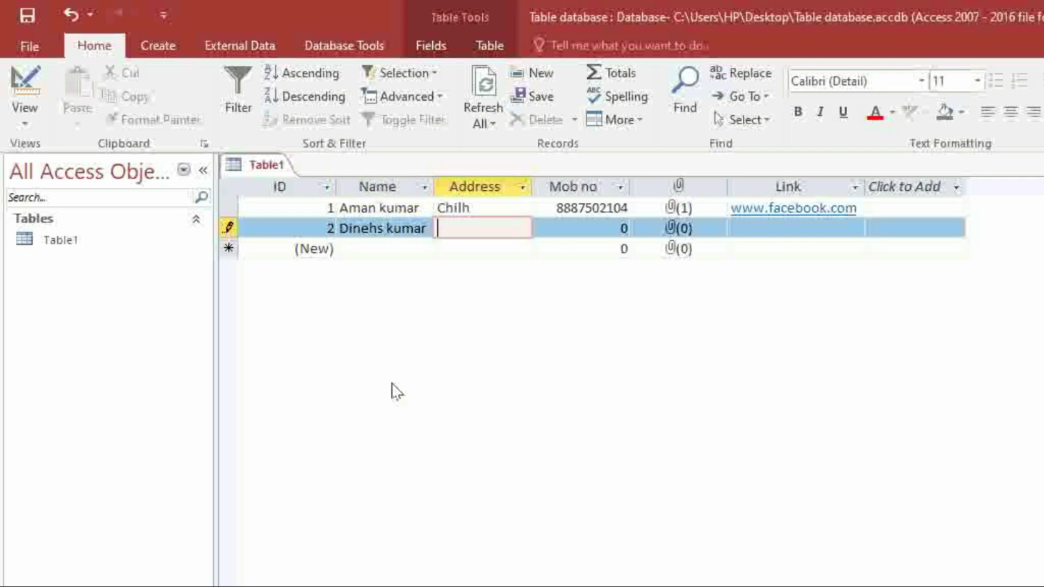
{"action": "type", "text": "Gyanpur"}
{"action": "key", "text": "Tab"}
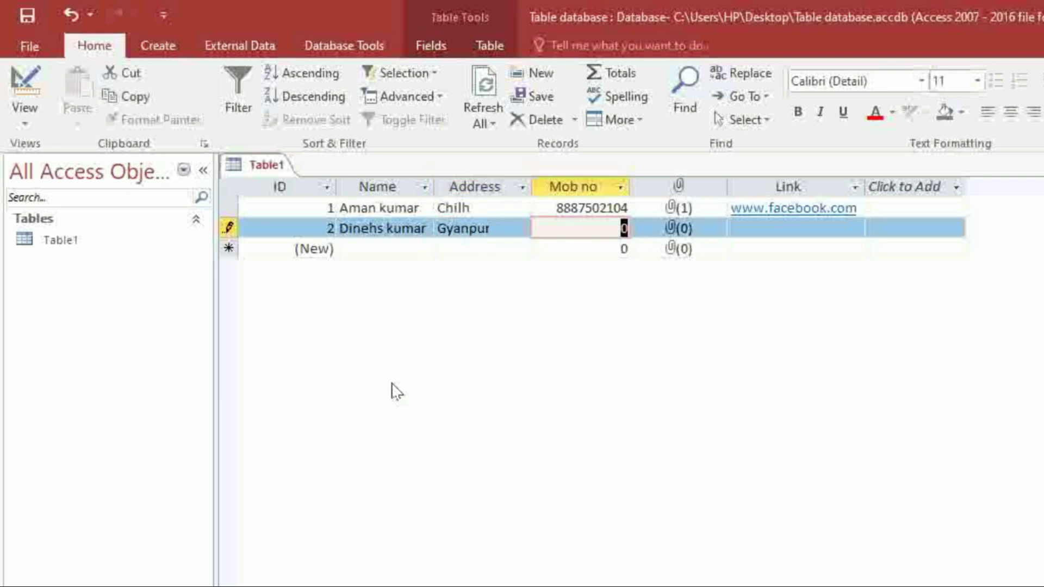
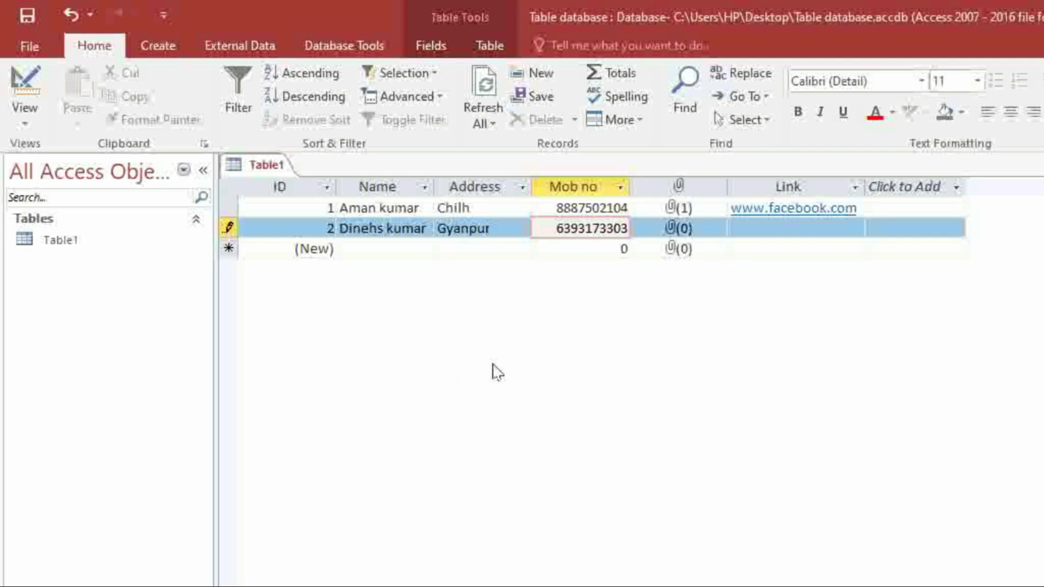
{"action": "key", "text": "Tab"}
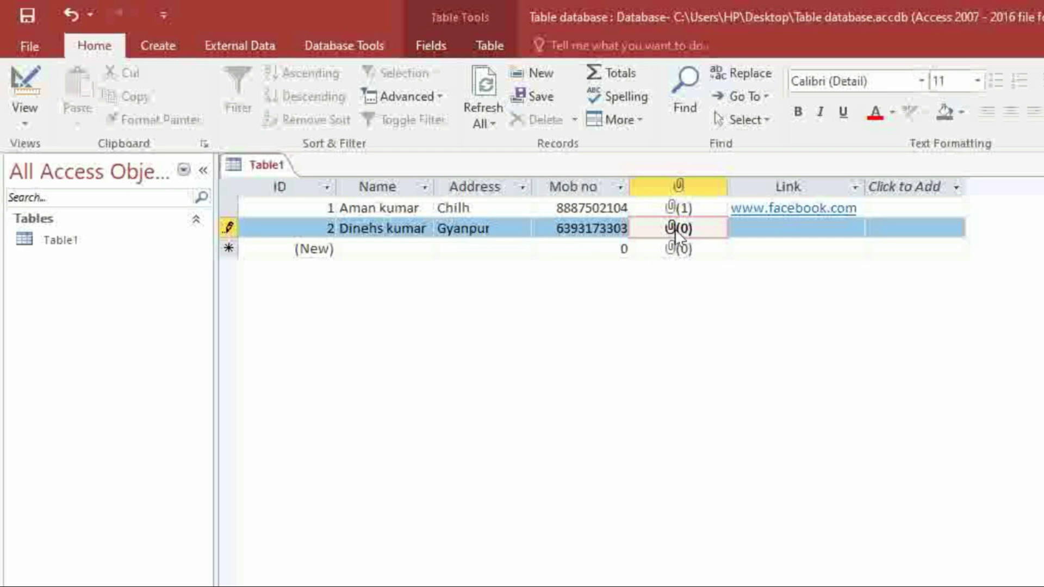
Attach the _video-128.png image to the second record's attachment field
{"action": "double_click", "coordinate": [676, 229]}
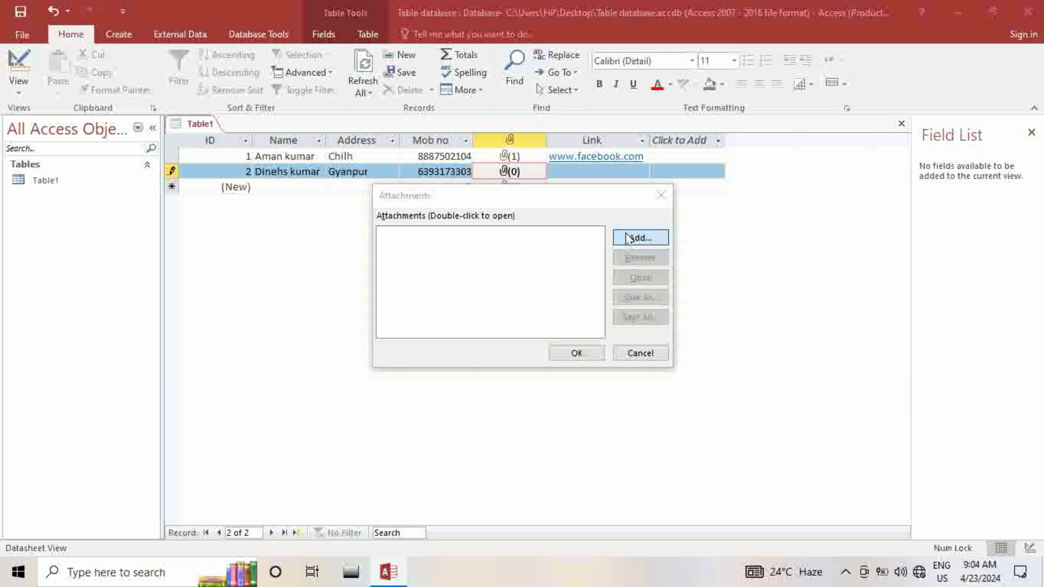
{"action": "left_click", "coordinate": [629, 238]}
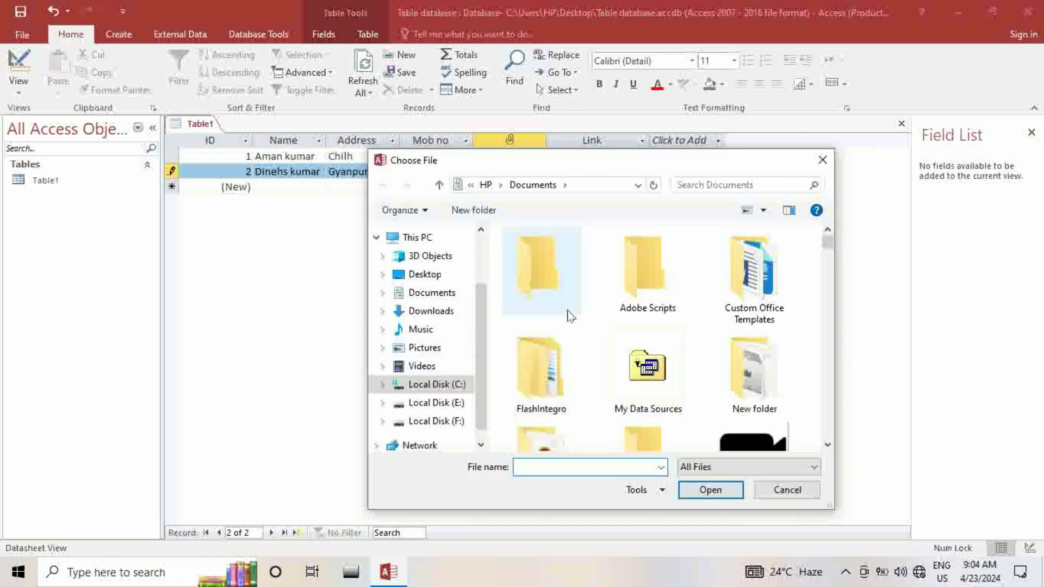
{"action": "left_click", "coordinate": [742, 383]}
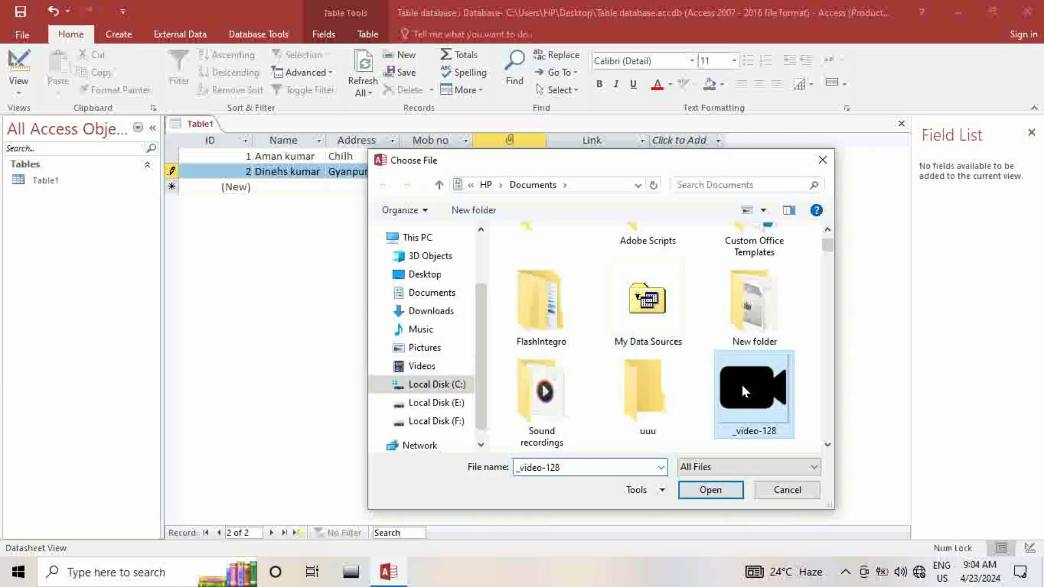
{"action": "left_click", "coordinate": [724, 488]}
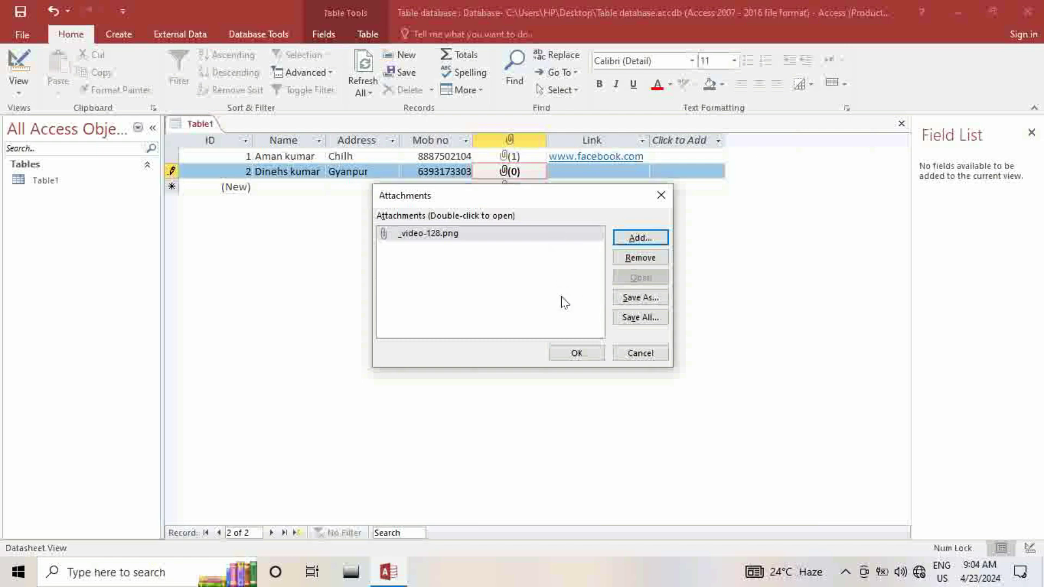
{"action": "left_click", "coordinate": [570, 353]}
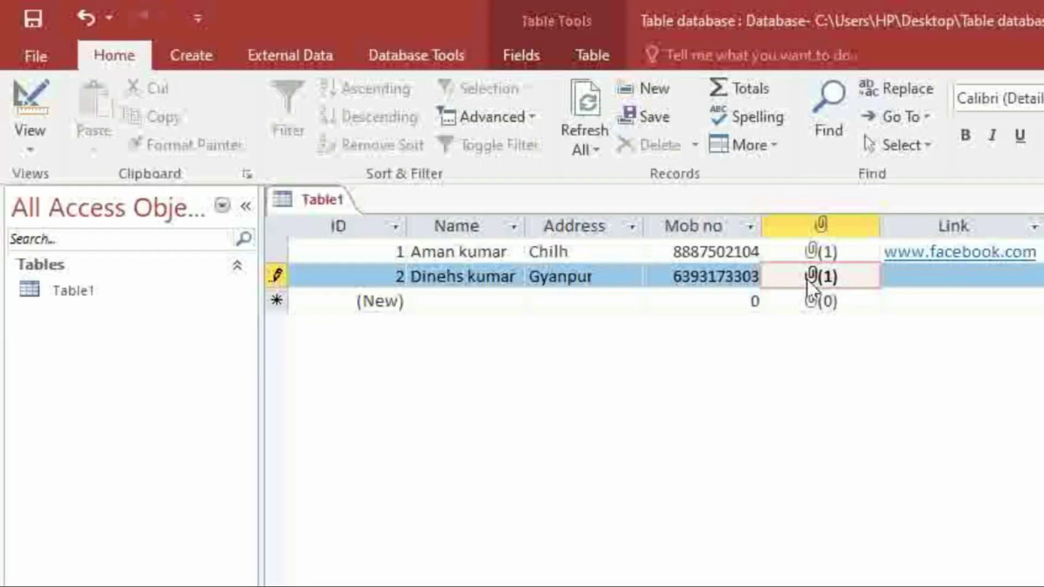
{"action": "left_click", "coordinate": [941, 275]}
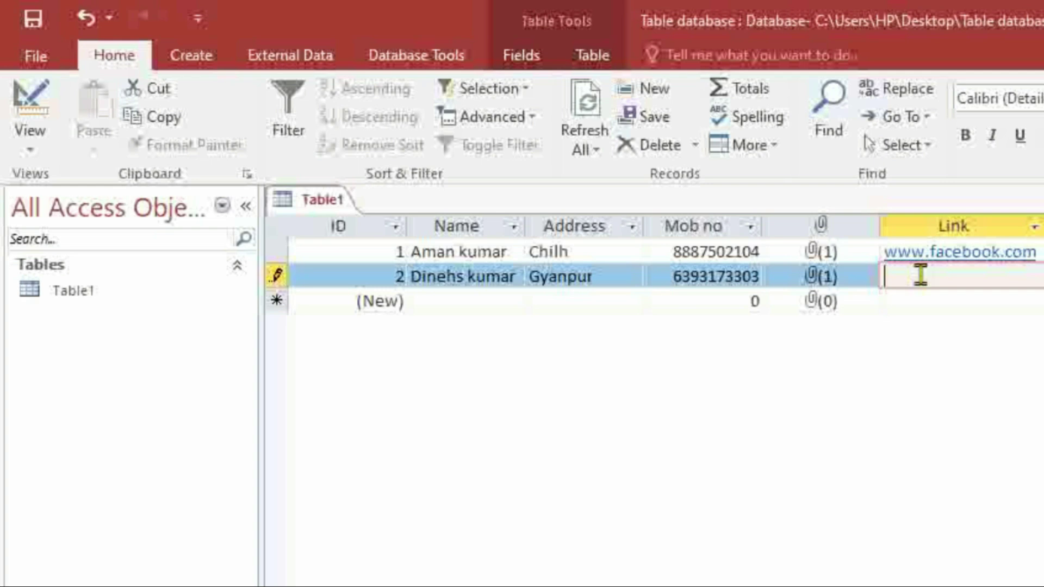
{"action": "type", "text": "www.ama"}
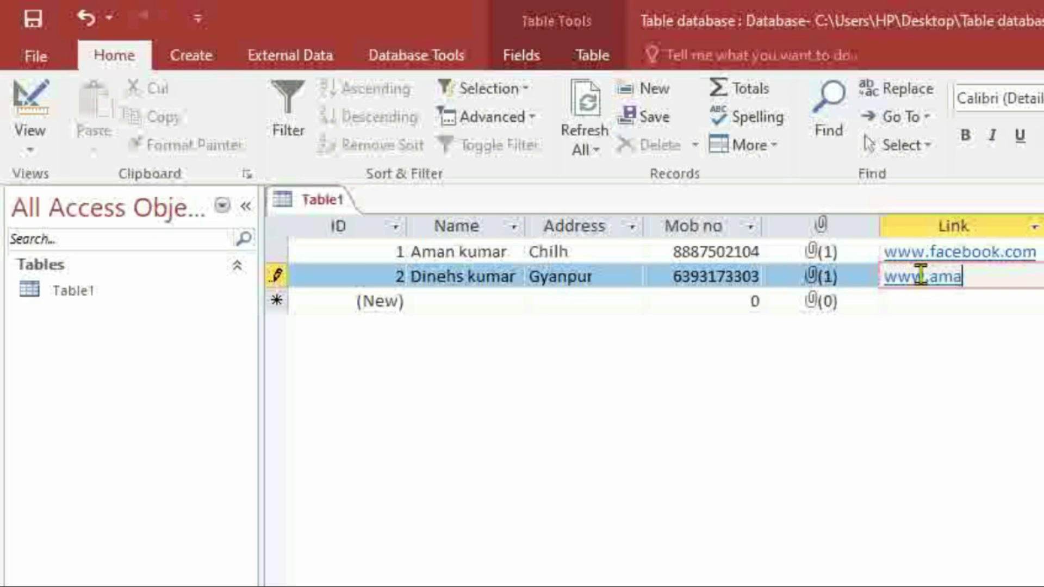
{"action": "type", "text": "zon.com"}
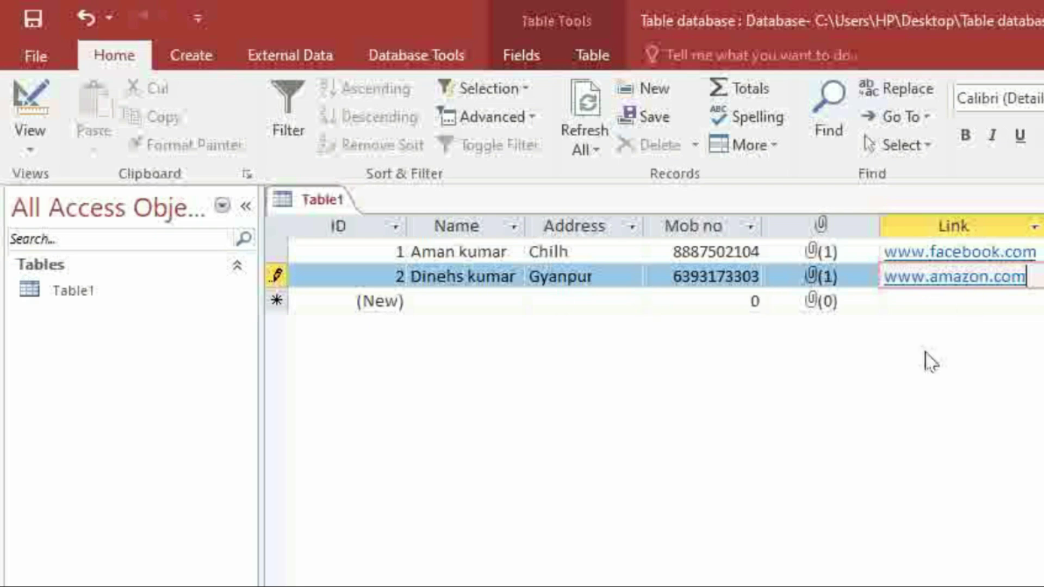
{"action": "key", "text": "Tab"}
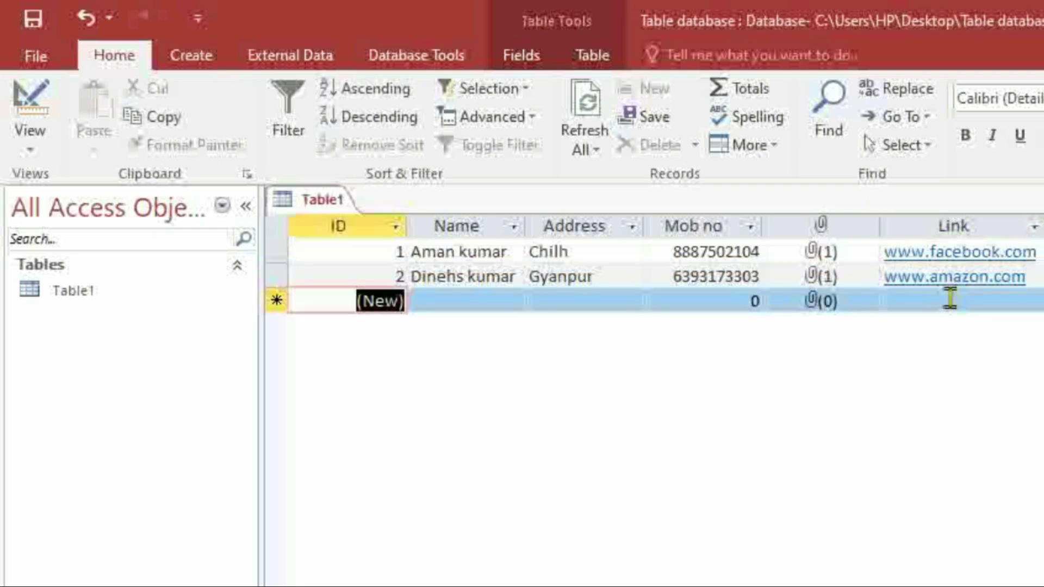